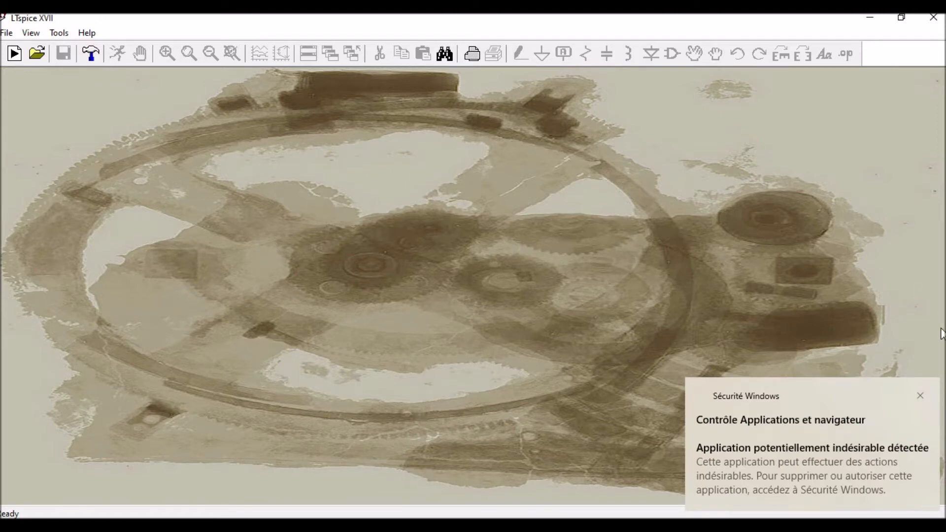
# Step: Dismiss the Windows security notification and create a new blank schematic
pyautogui.click(920, 395)
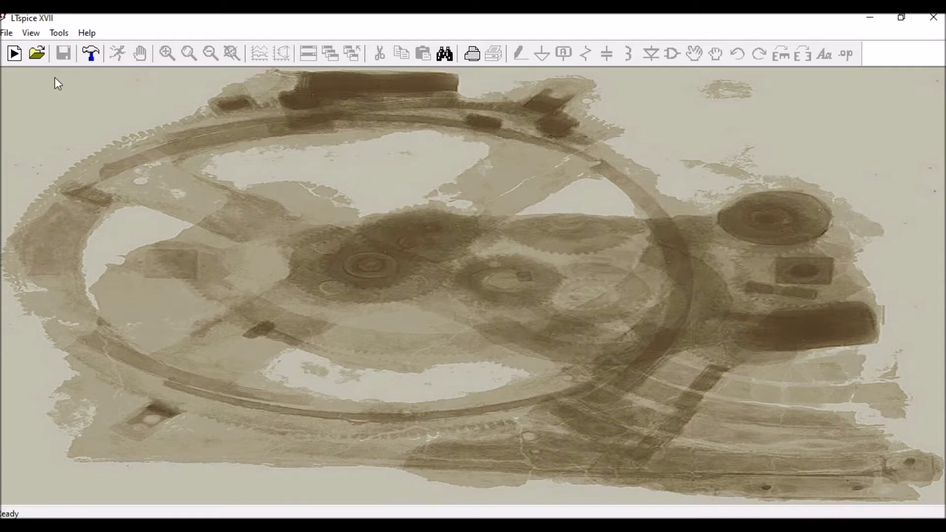
pyautogui.click(7, 34)
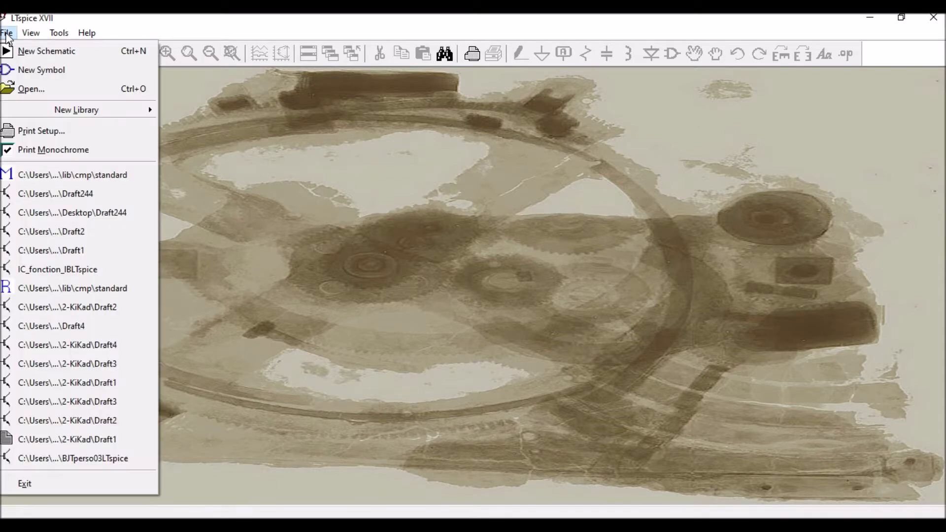
pyautogui.moveTo(25, 100)
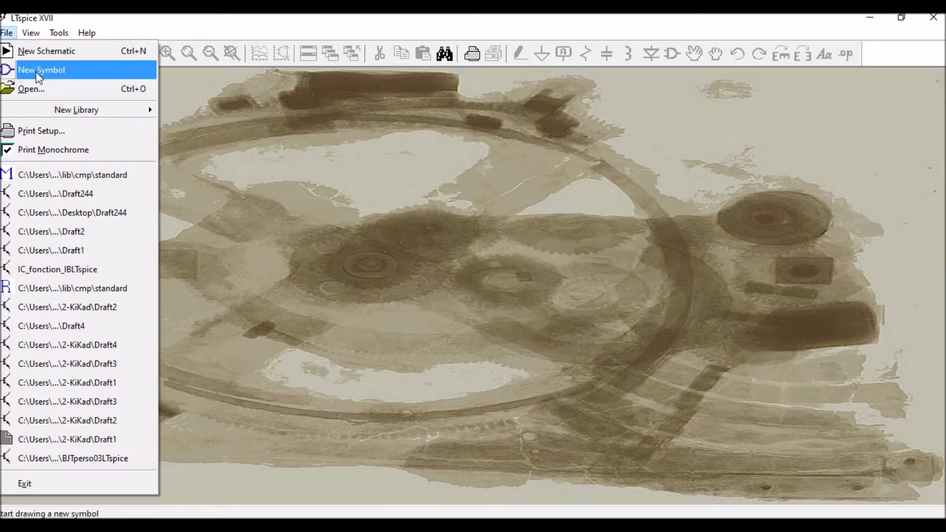
pyautogui.click(37, 54)
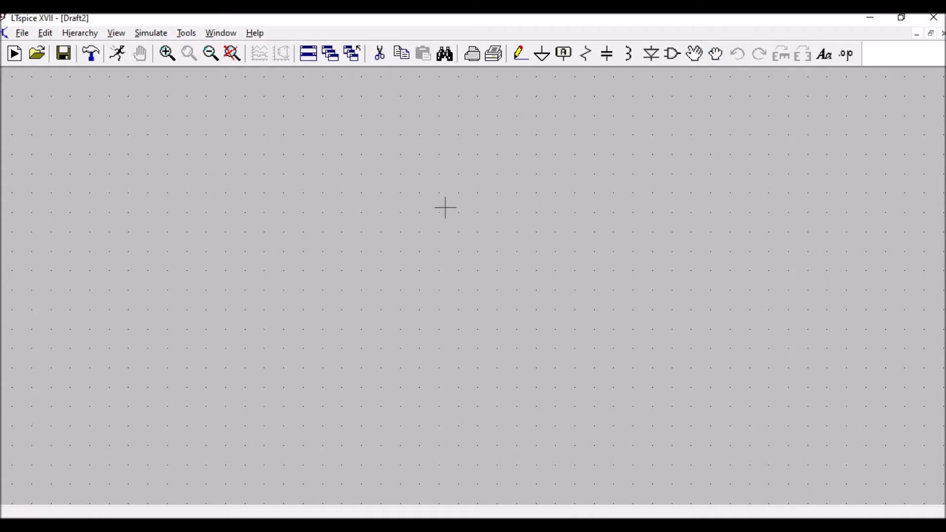
# Step: Place one nmos transistor from the component library near the centre of the schematic
pyautogui.click(672, 55)
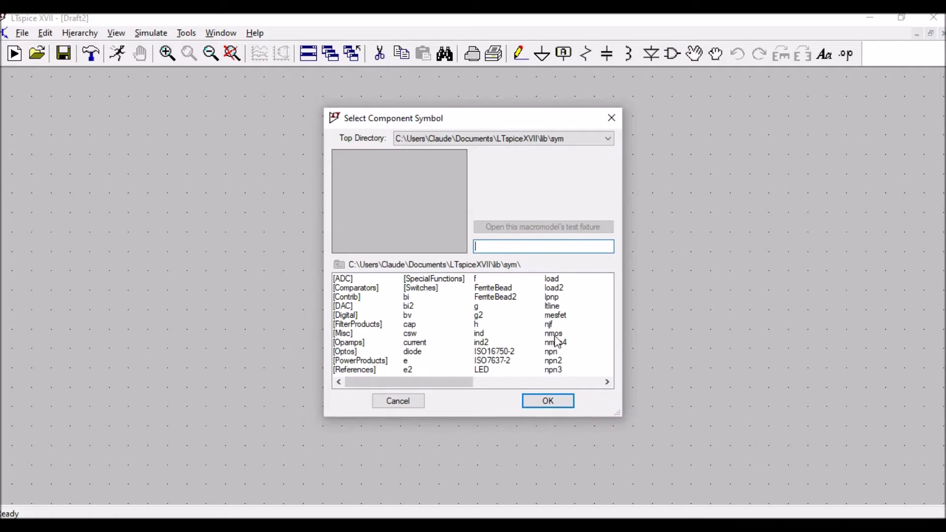
pyautogui.click(554, 336)
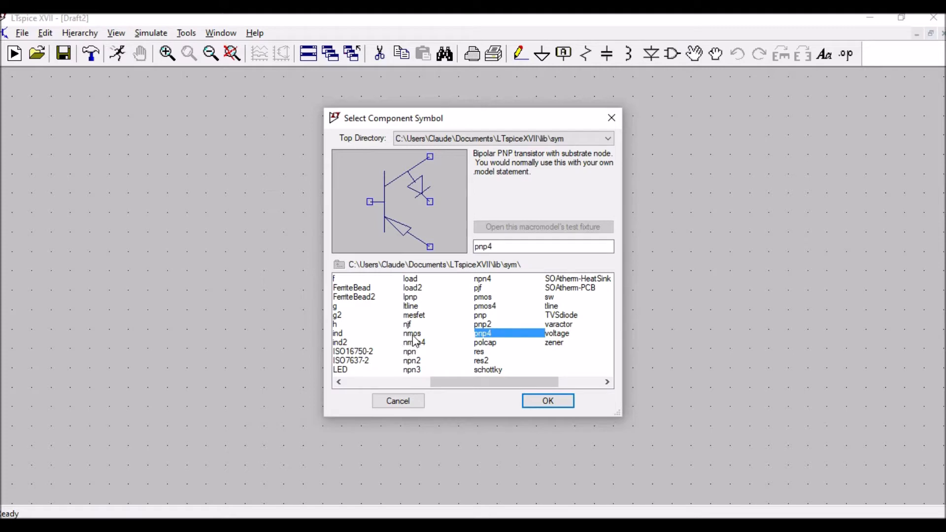
pyautogui.click(413, 334)
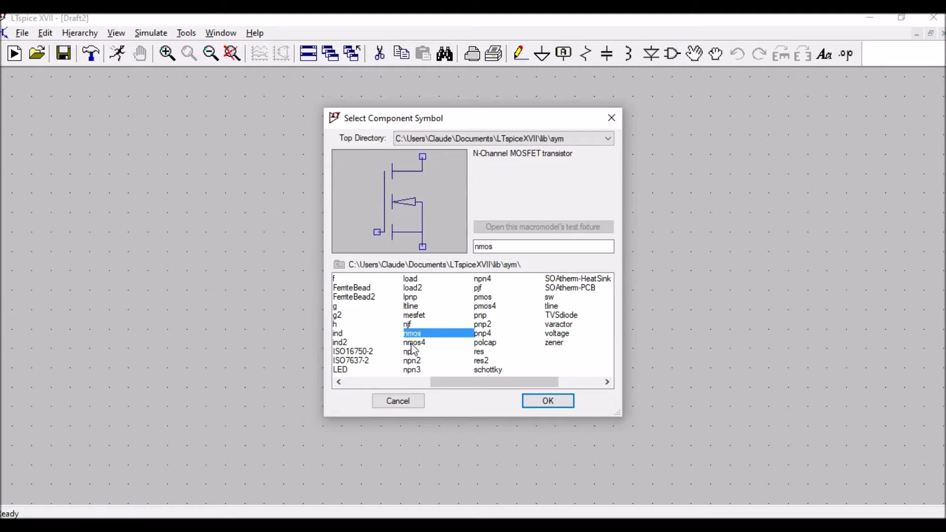
pyautogui.click(547, 401)
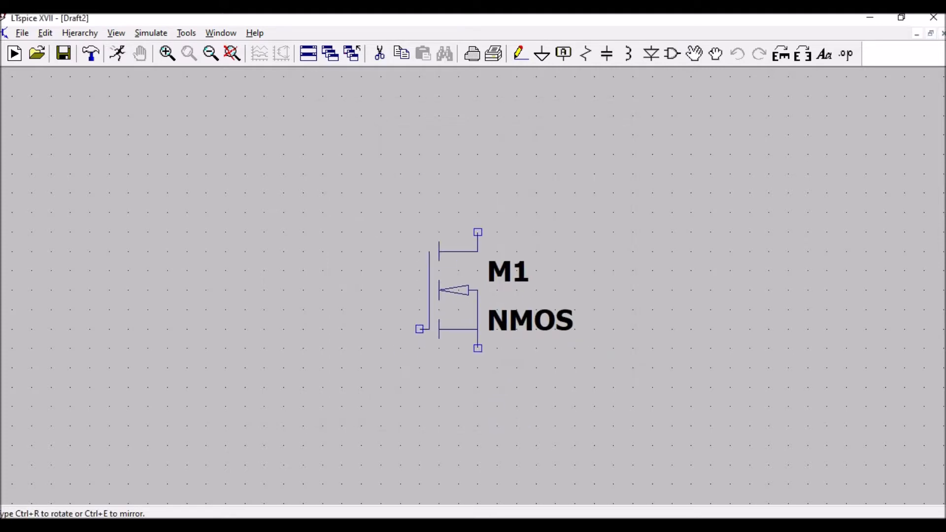
pyautogui.click(419, 213)
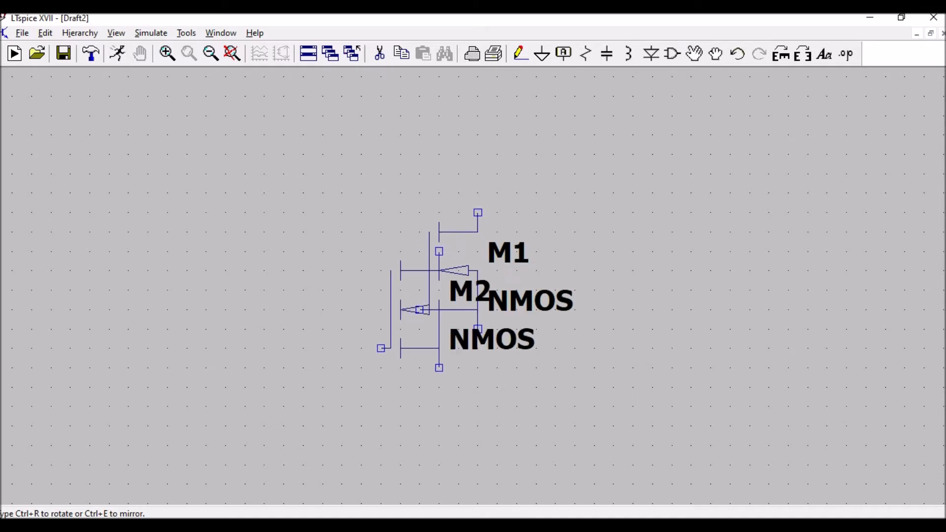
pyautogui.rightClick(419, 310)
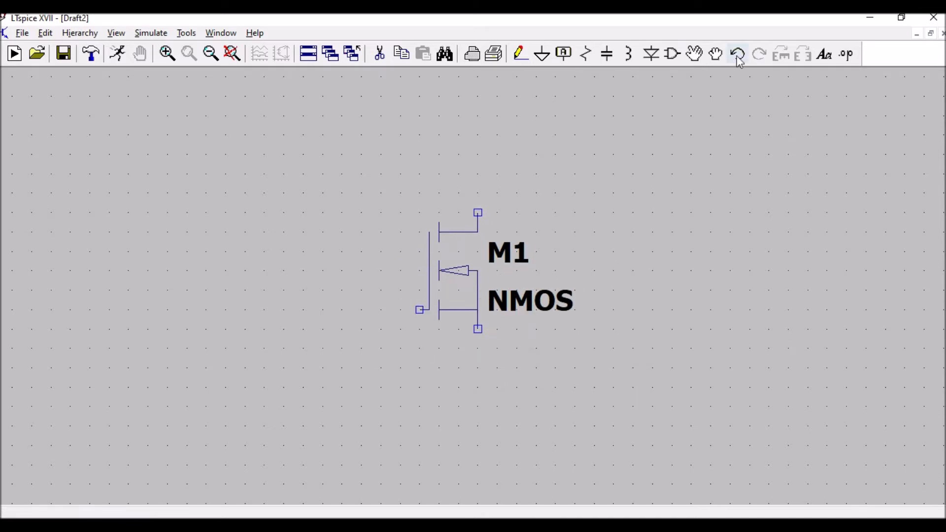
# Step: Place two voltage sources from the component library, one to the lower left of the transistor and one to its right
pyautogui.click(674, 55)
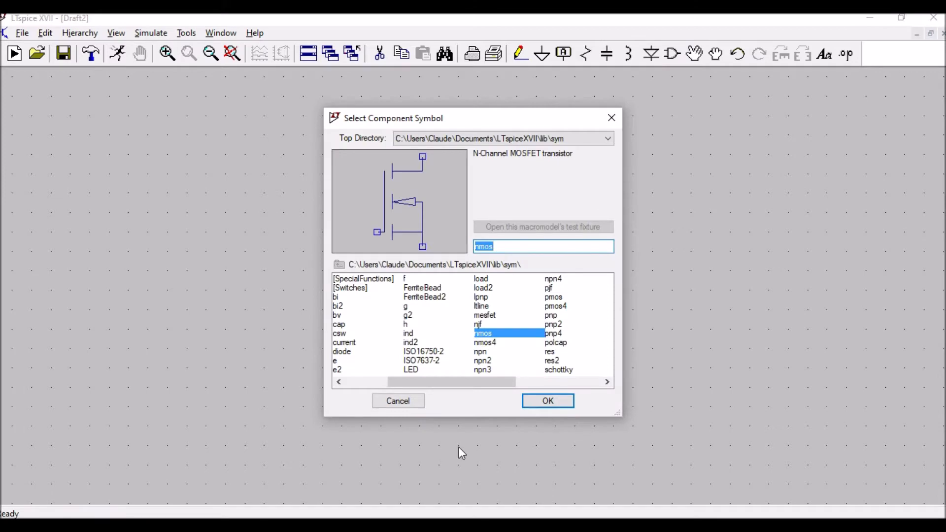
pyautogui.moveTo(509, 382); pyautogui.dragTo(584, 366)
pyautogui.click(492, 334)
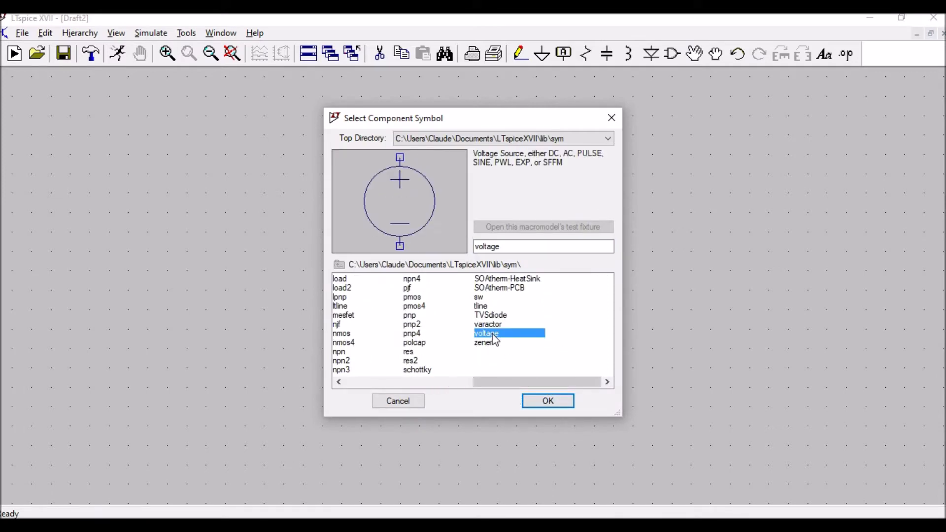
pyautogui.click(547, 401)
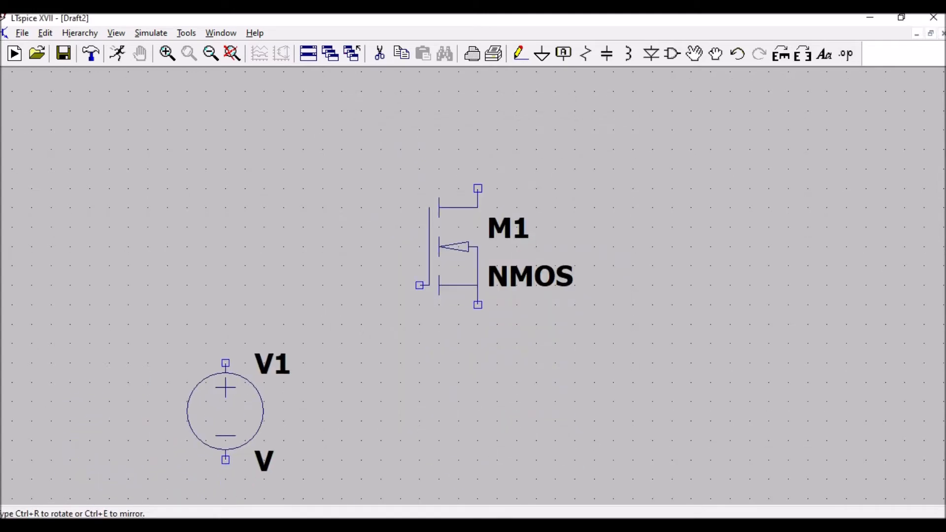
pyautogui.click(225, 392)
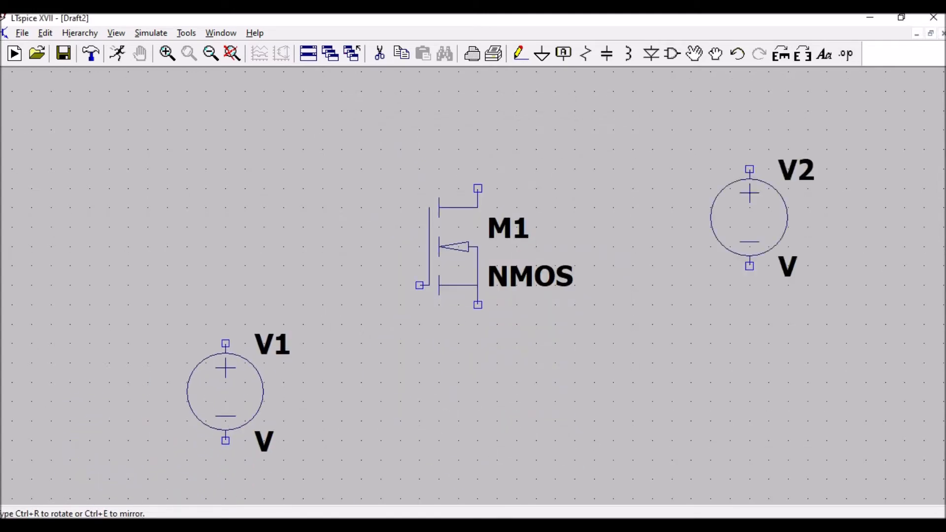
pyautogui.click(769, 294)
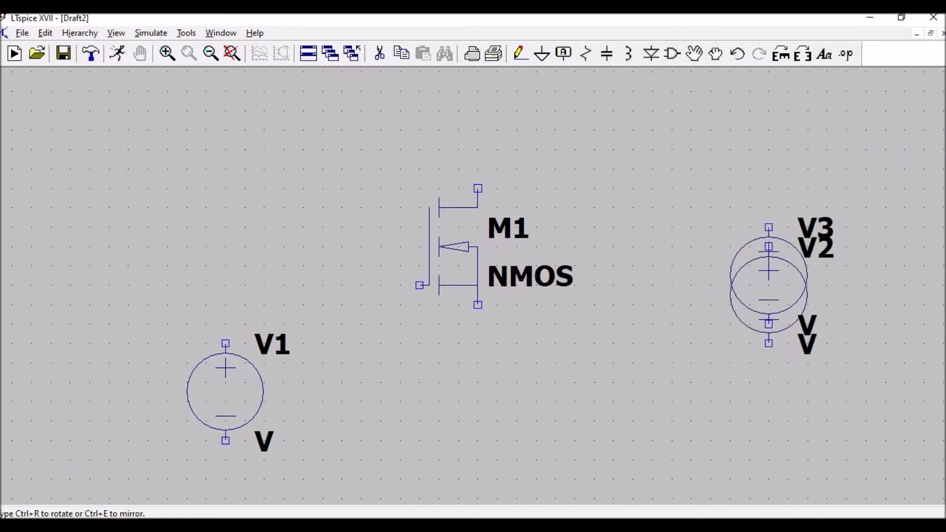
pyautogui.press('Escape')
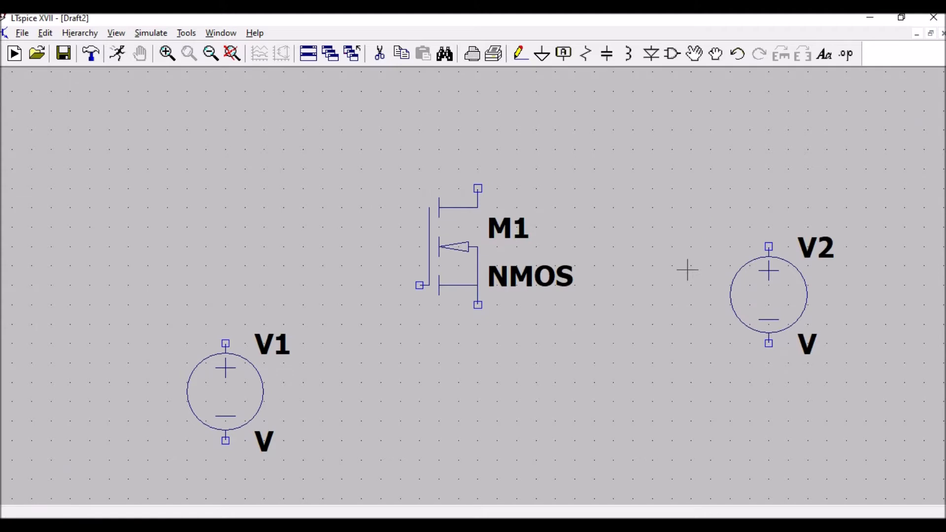
# Step: Place a resistor vertically above the transistor, in line with its drain
pyautogui.moveTo(598, 324); pyautogui.dragTo(598, 381)
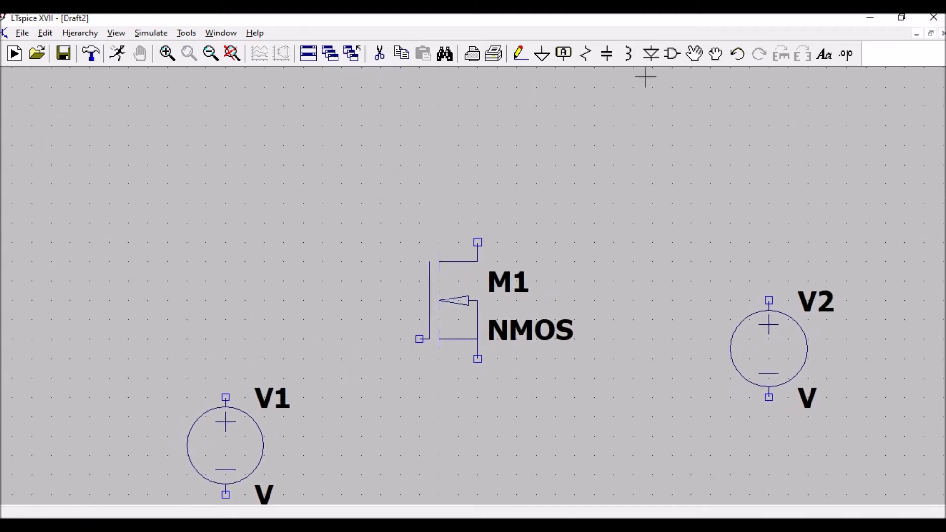
pyautogui.click(585, 54)
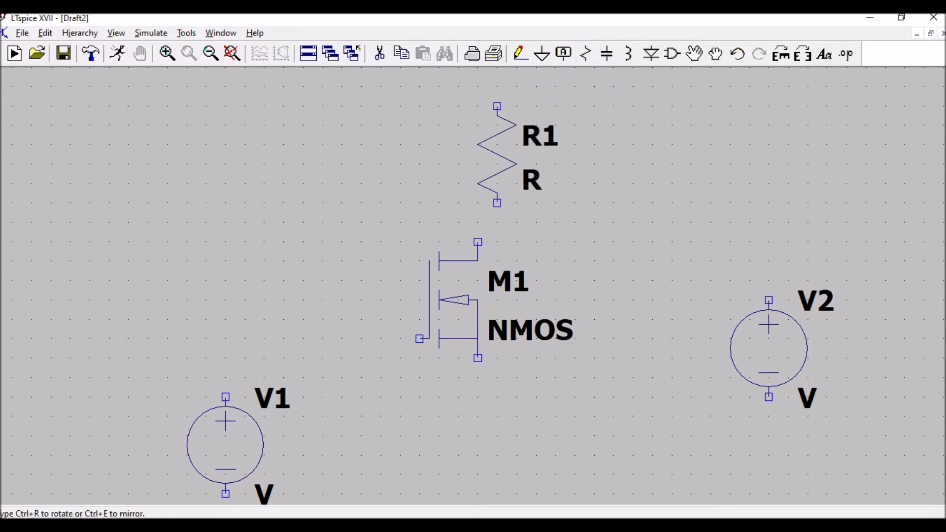
pyautogui.click(478, 87)
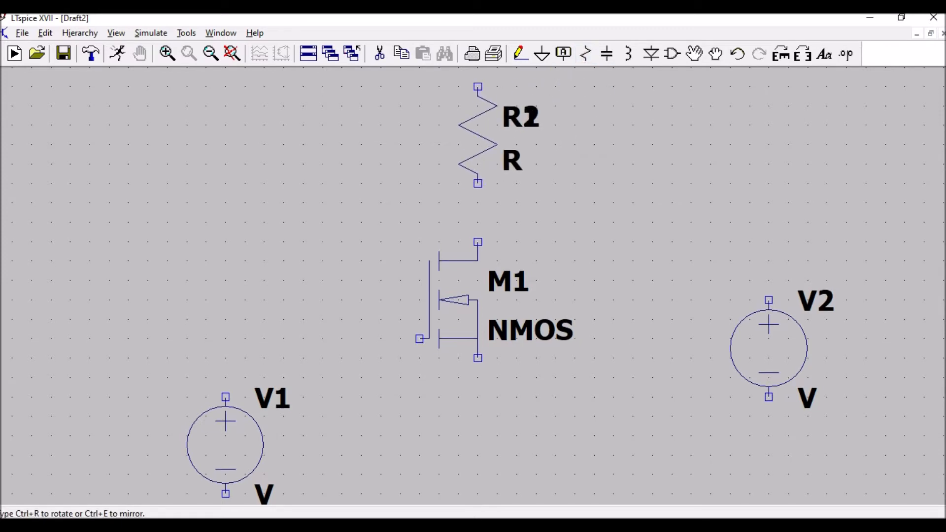
pyautogui.press('Escape')
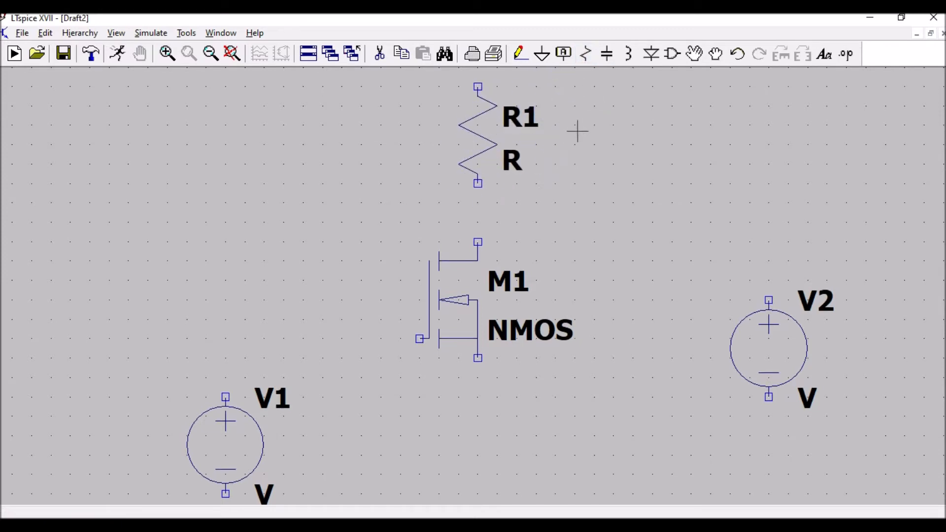
# Step: Wire the upper terminal of resistor R1 across to the positive terminal of source V2
pyautogui.scroll(-3, 595, 174)
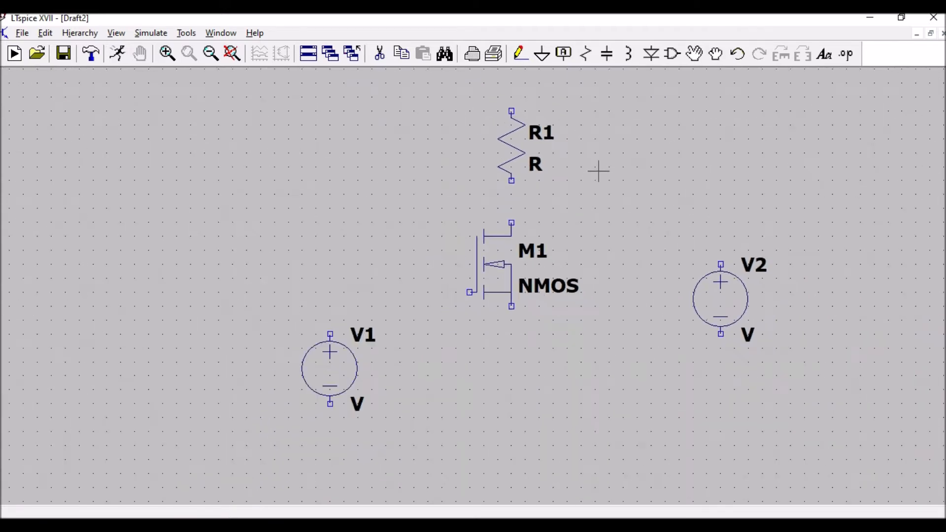
pyautogui.click(520, 54)
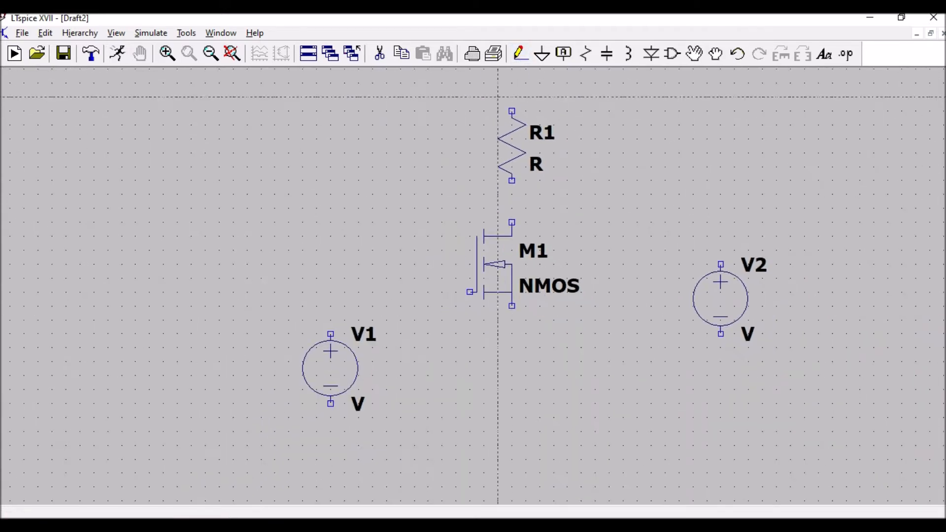
pyautogui.click(512, 111)
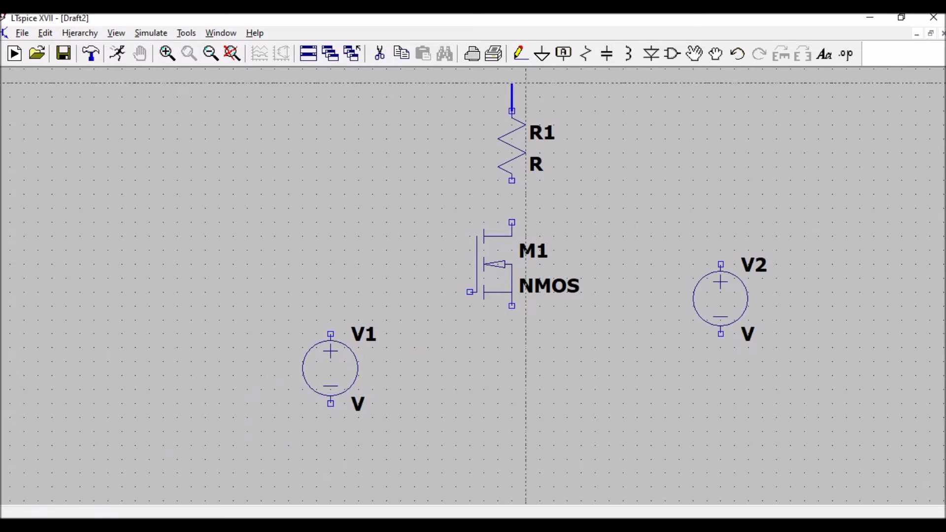
pyautogui.click(512, 86)
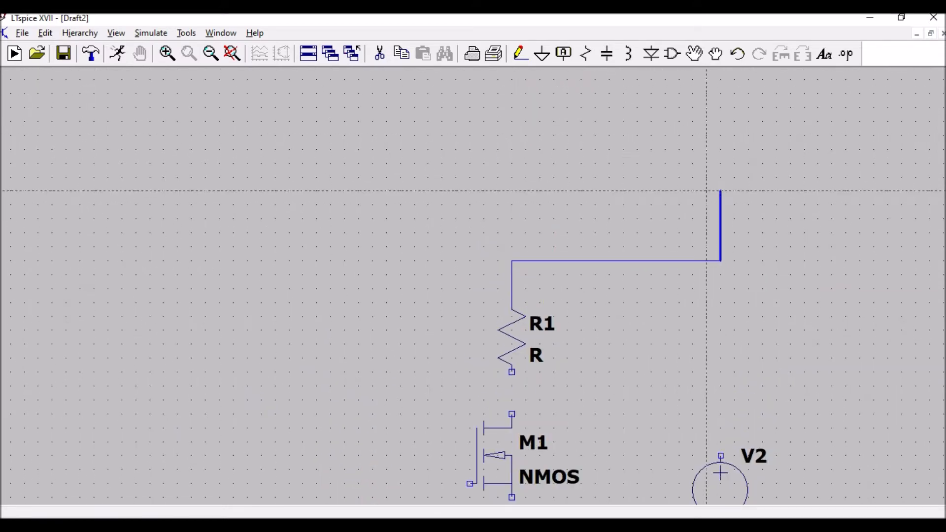
pyautogui.click(720, 260)
pyautogui.click(720, 456)
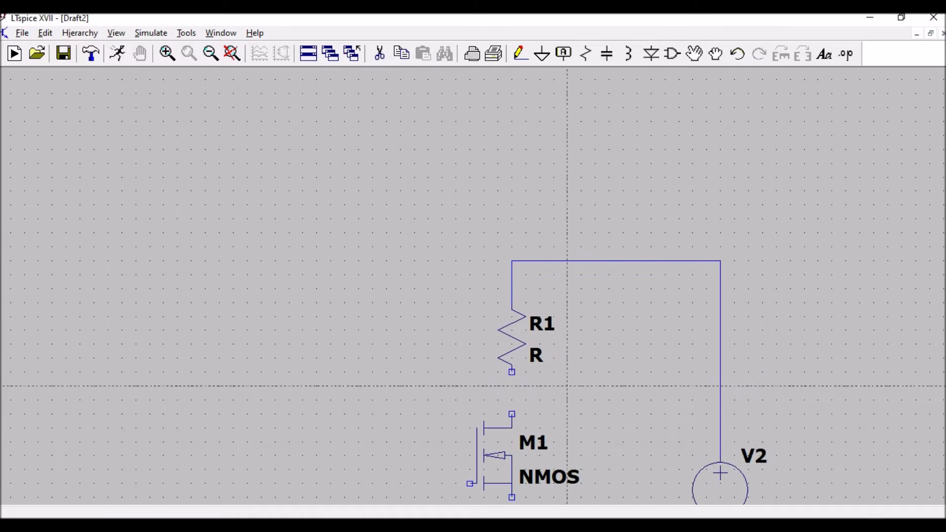
pyautogui.click(596, 387)
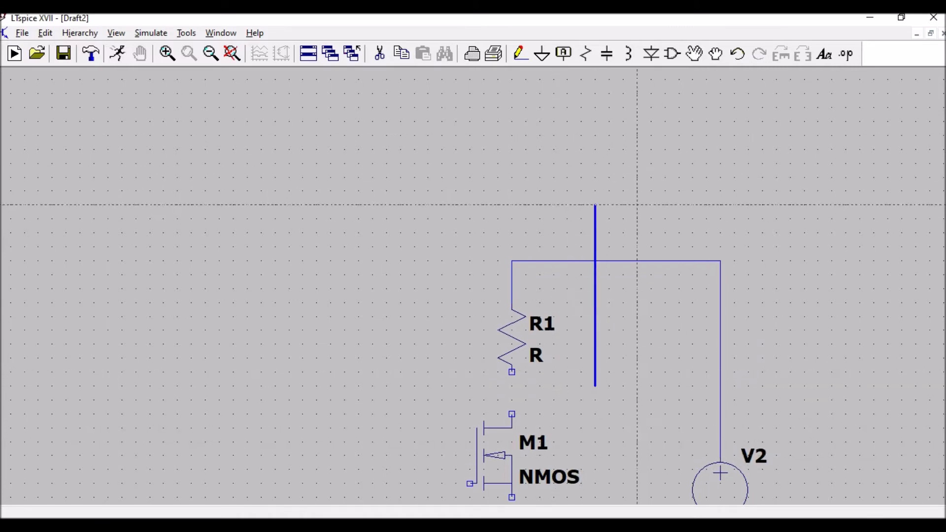
pyautogui.press('Escape')
# Step: Wire the gate of transistor M1 to the positive terminal of source V1
pyautogui.moveTo(614, 340); pyautogui.dragTo(630, 158)
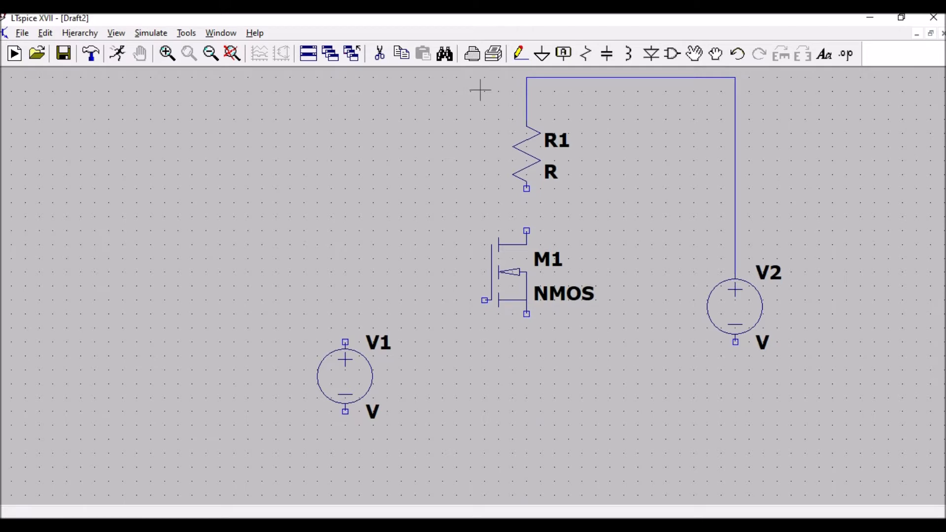
pyautogui.click(520, 53)
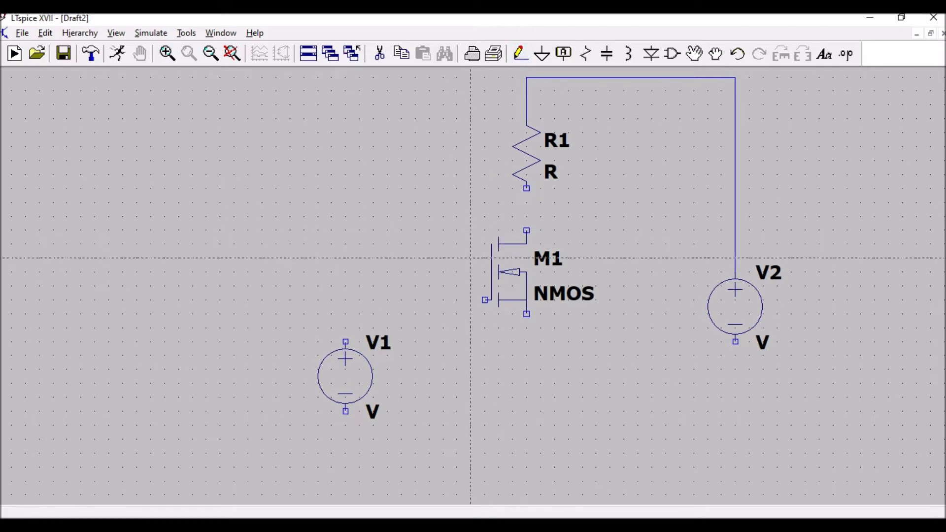
pyautogui.click(485, 299)
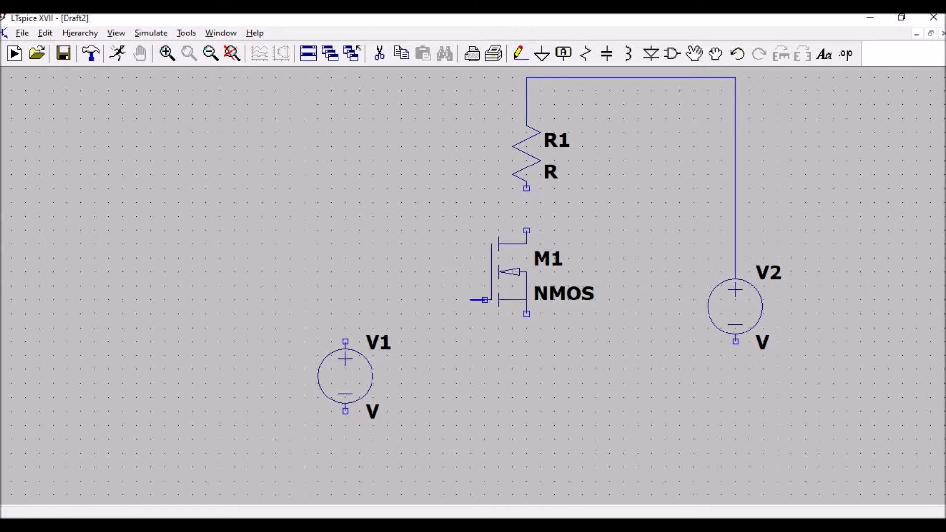
pyautogui.click(346, 342)
pyautogui.click(346, 342)
# Step: Wire the negative terminal of V1 along the bottom of the circuit to the negative terminal of V2
pyautogui.click(346, 411)
pyautogui.click(345, 467)
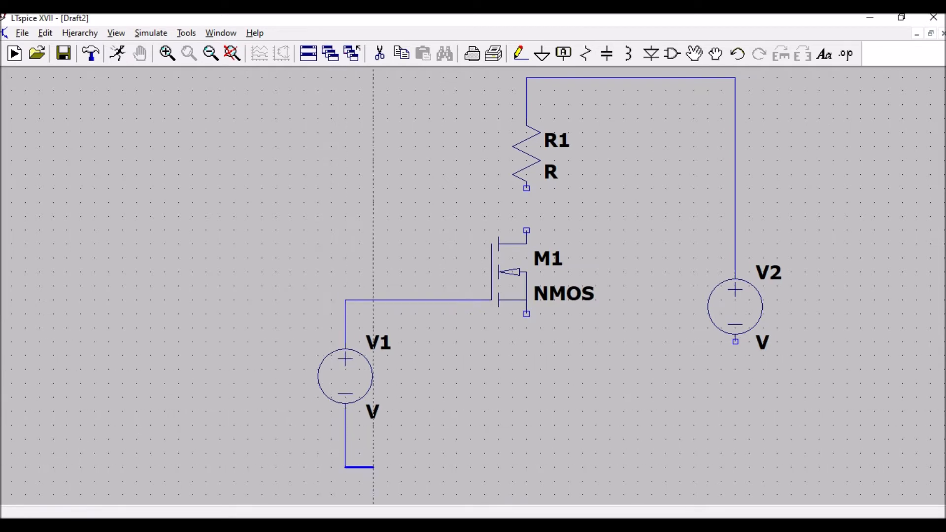
pyautogui.click(735, 467)
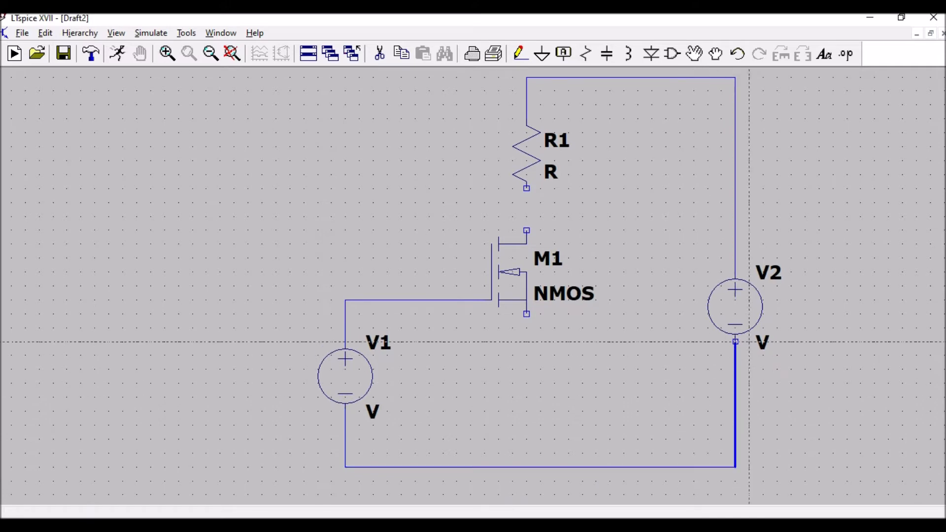
pyautogui.click(735, 341)
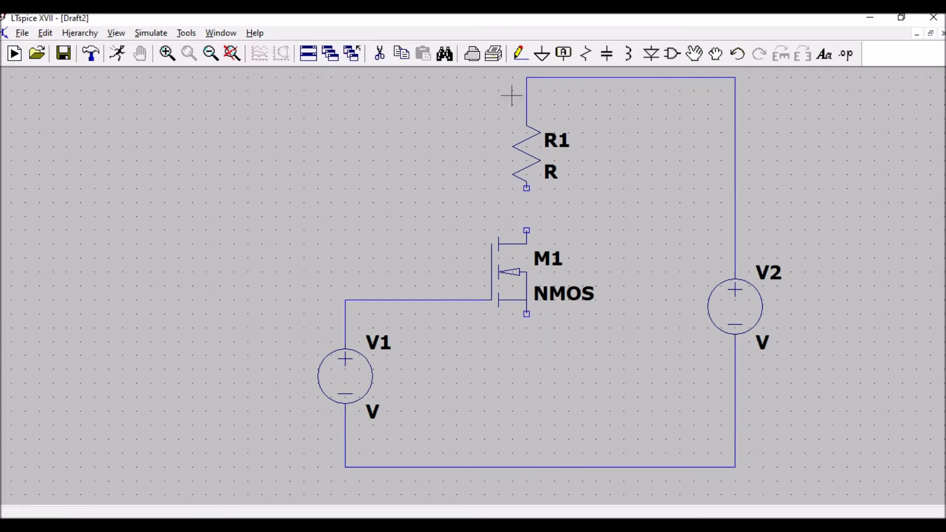
# Step: Wire the source of transistor M1 straight down to the common bottom wire
pyautogui.click(521, 53)
pyautogui.click(492, 300)
pyautogui.click(526, 314)
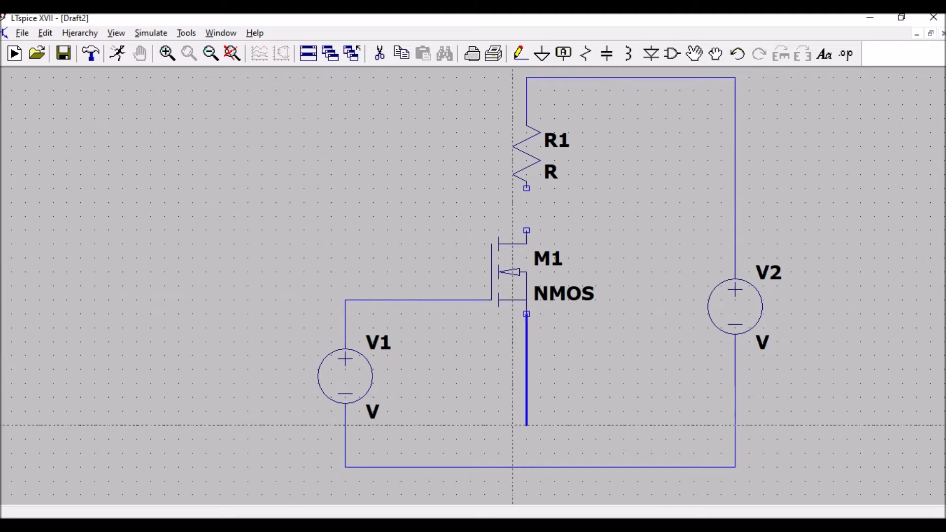
pyautogui.click(526, 468)
pyautogui.press('Escape')
# Step: Place a ground symbol below the common bottom wire and wire it up to the junction under transistor M1
pyautogui.moveTo(587, 374); pyautogui.dragTo(598, 273)
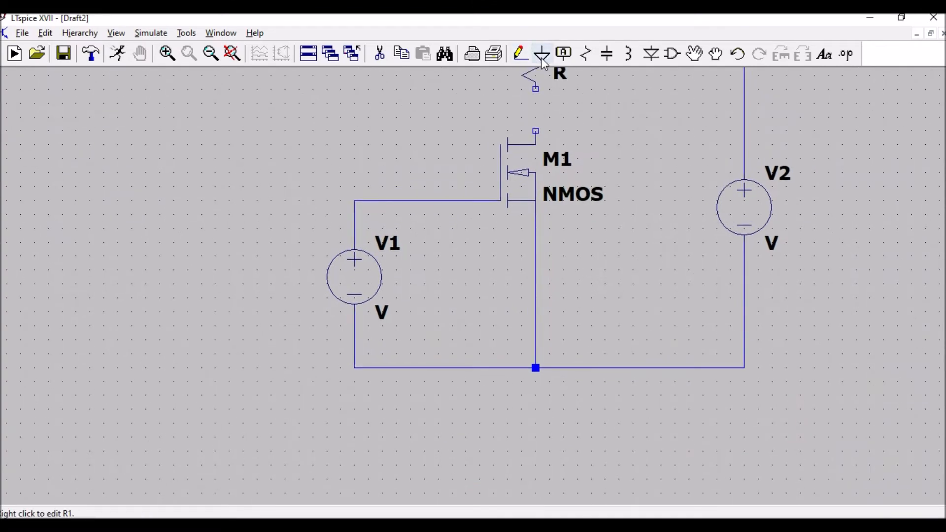
pyautogui.click(542, 54)
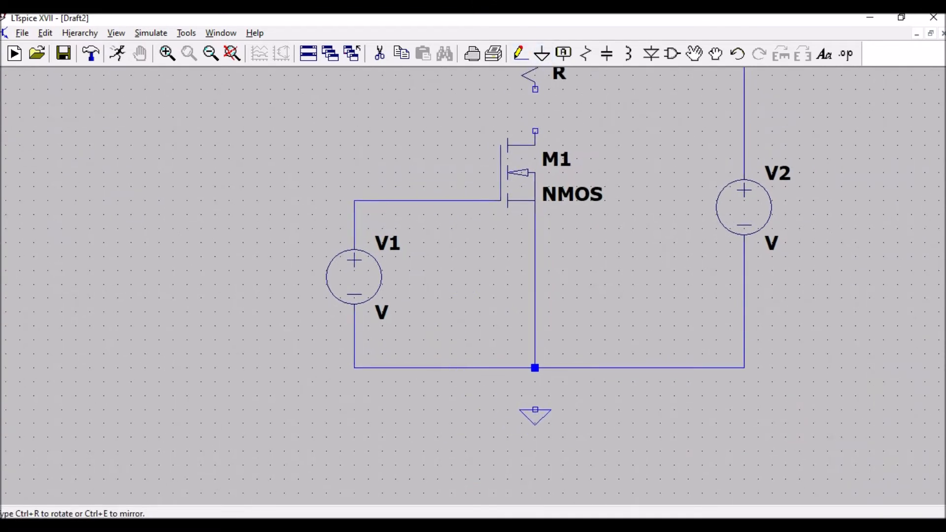
pyautogui.click(536, 410)
pyautogui.press('Escape')
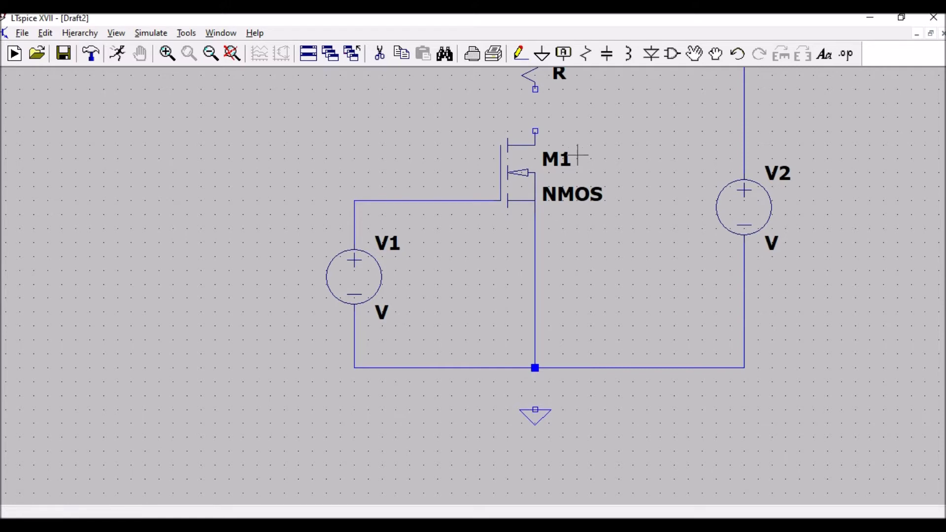
pyautogui.click(521, 54)
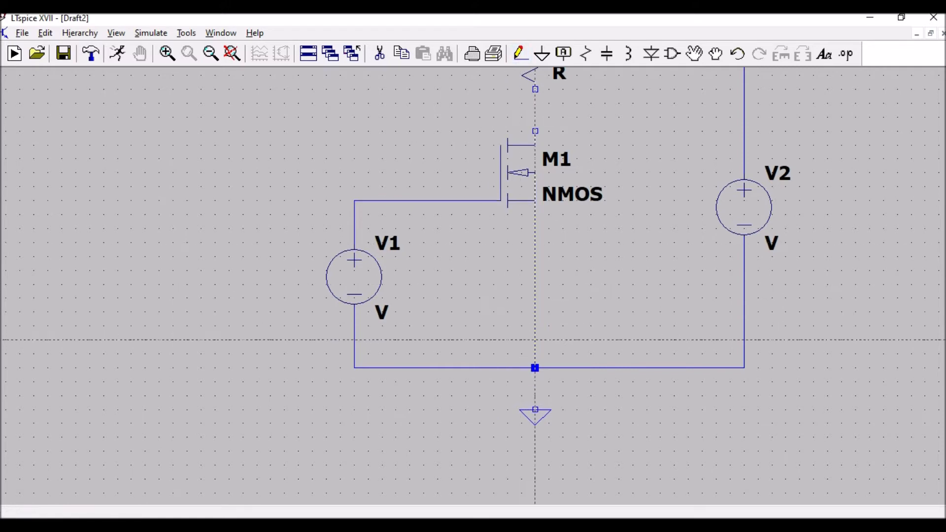
pyautogui.click(536, 368)
pyautogui.click(536, 410)
# Step: Wire the lower terminal of resistor R1 to the drain of transistor M1
pyautogui.moveTo(521, 76)
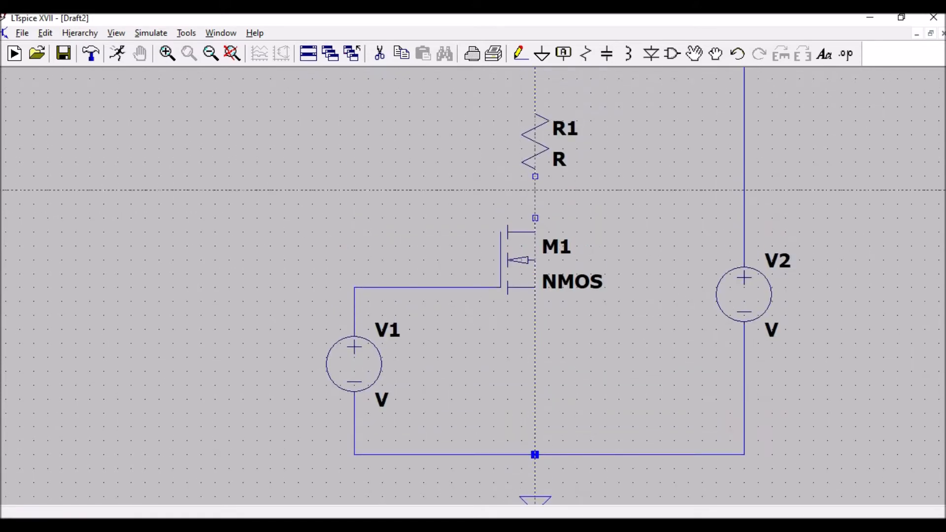
pyautogui.click(536, 176)
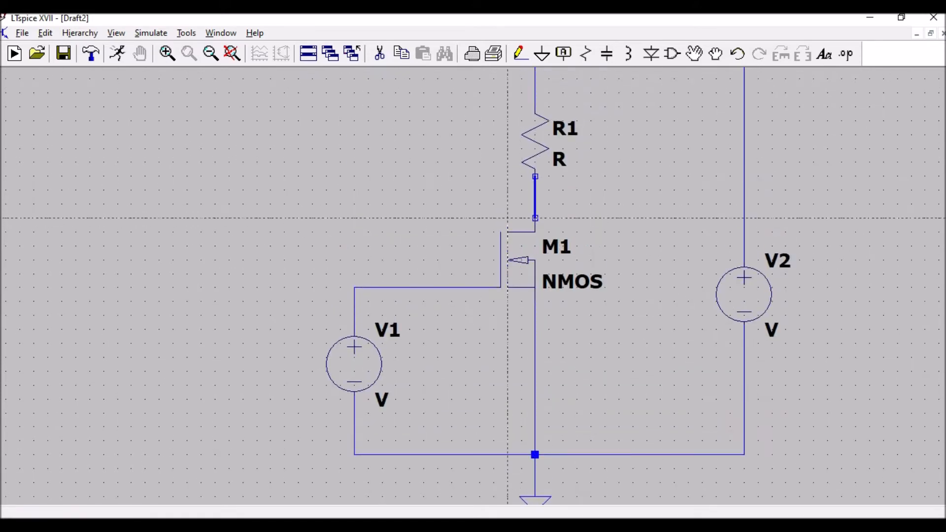
pyautogui.click(535, 218)
pyautogui.press('Escape')
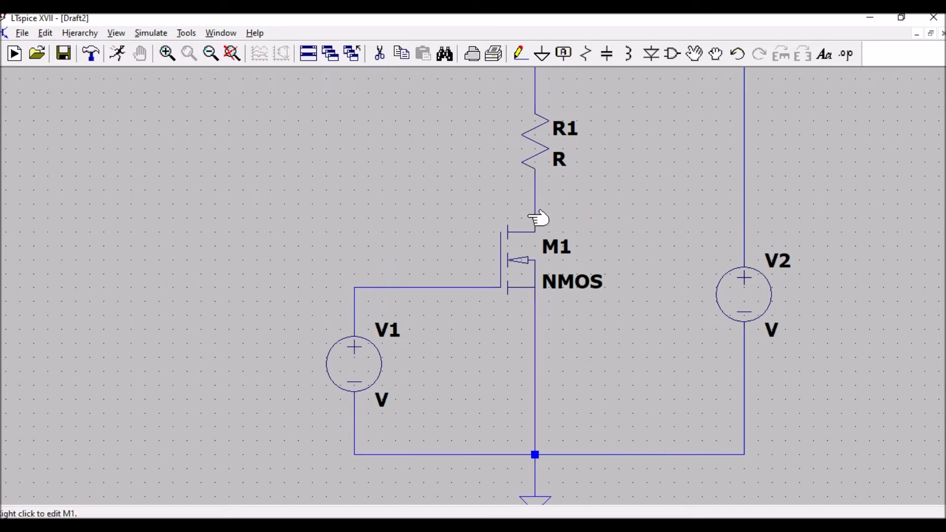
# Step: Set the DC value of voltage source V2 to 5 V
pyautogui.moveTo(613, 182); pyautogui.dragTo(562, 175)
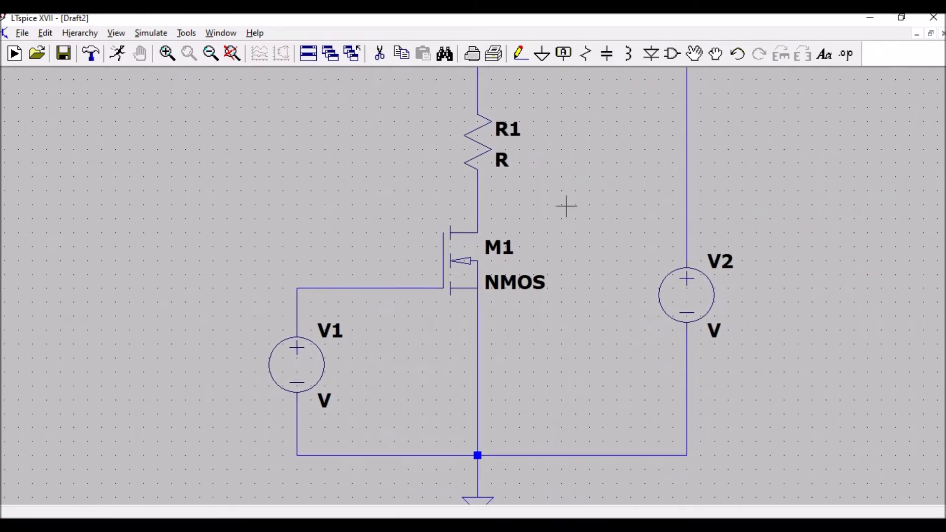
pyautogui.rightClick(686, 303)
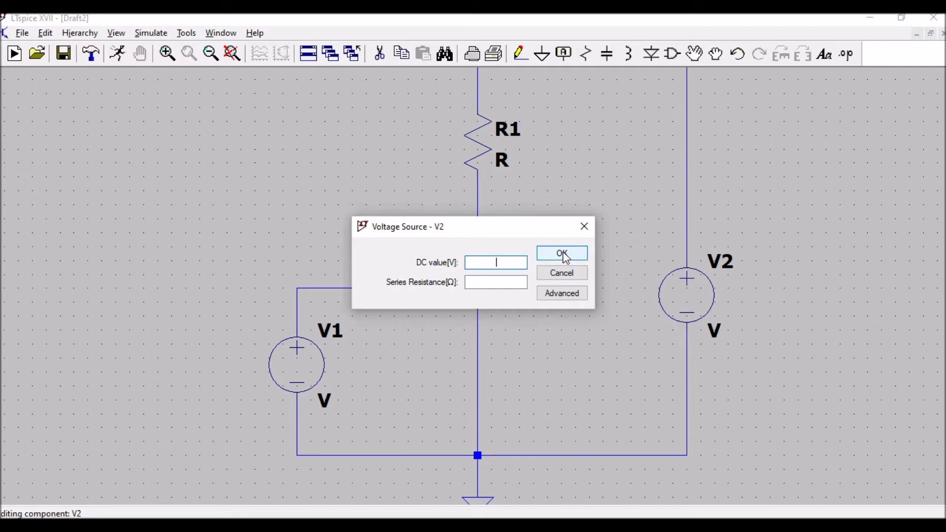
pyautogui.write('5')
pyautogui.click(563, 253)
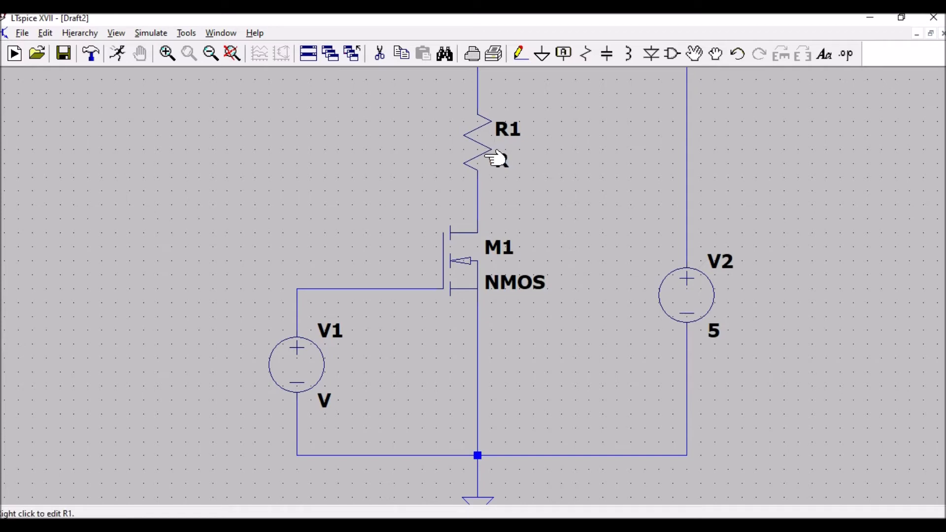
# Step: Set the resistance of resistor R1 to 1K
pyautogui.rightClick(493, 158)
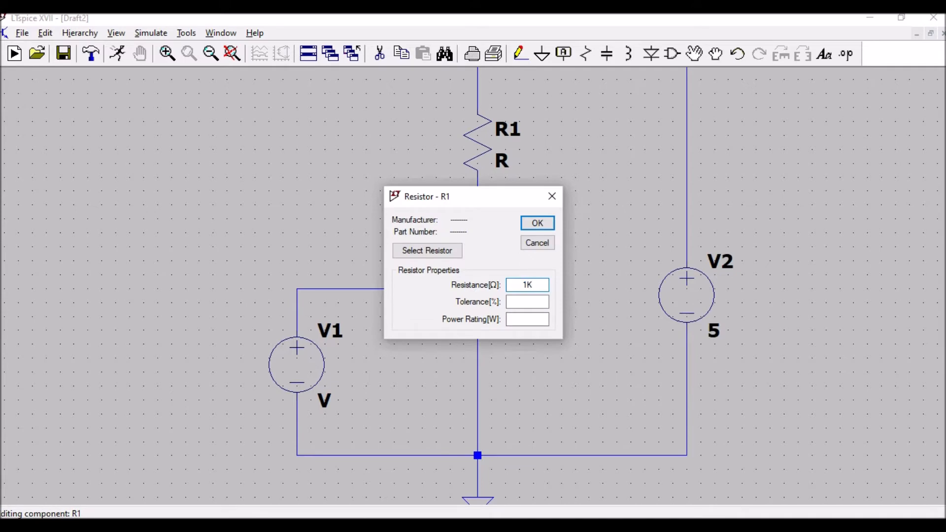
pyautogui.write('1K')
pyautogui.click(538, 225)
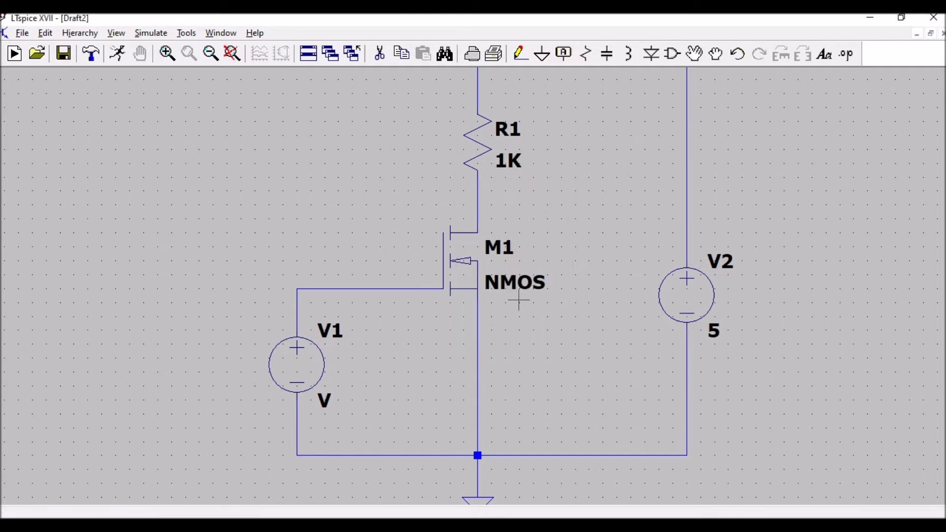
# Step: Look through the list of available MOSFET models for transistor M1, leaving the selection unmade
pyautogui.rightClick(454, 261)
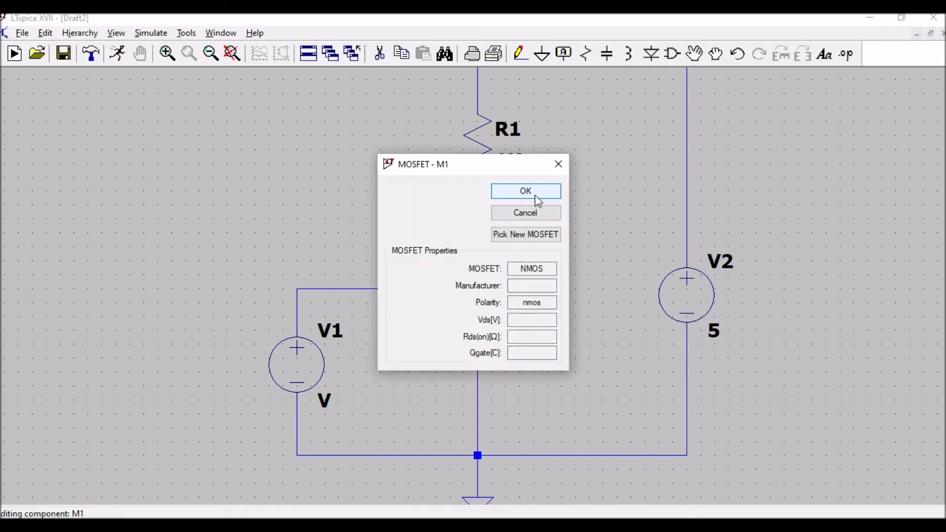
pyautogui.click(529, 235)
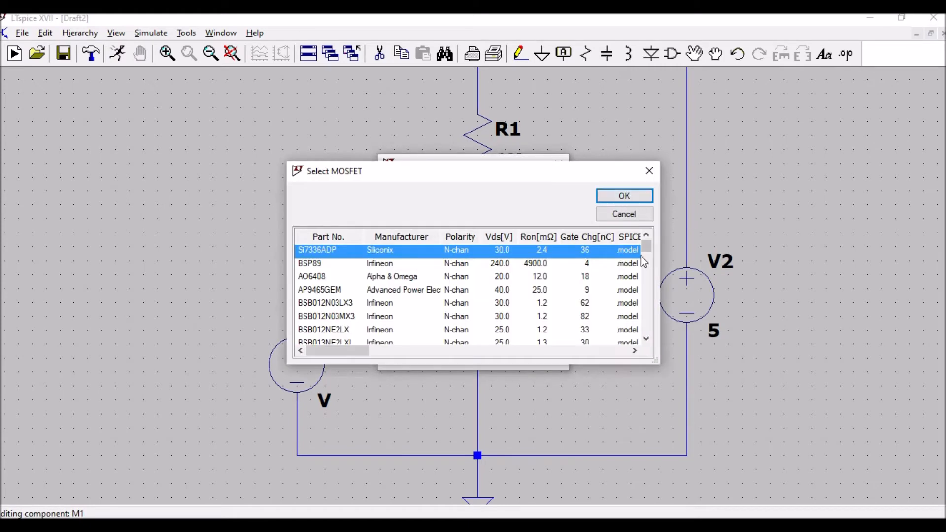
pyautogui.moveTo(646, 244); pyautogui.dragTo(681, 234)
pyautogui.click(651, 171)
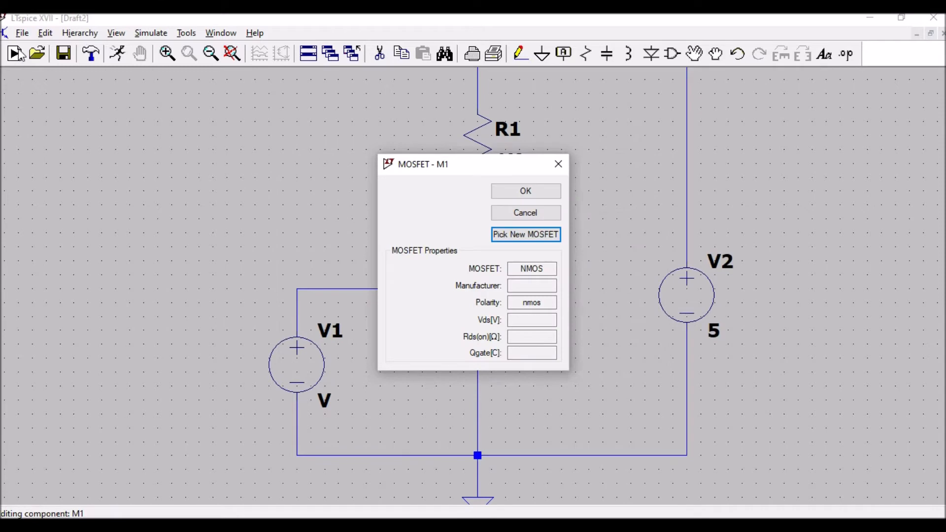
pyautogui.click(558, 166)
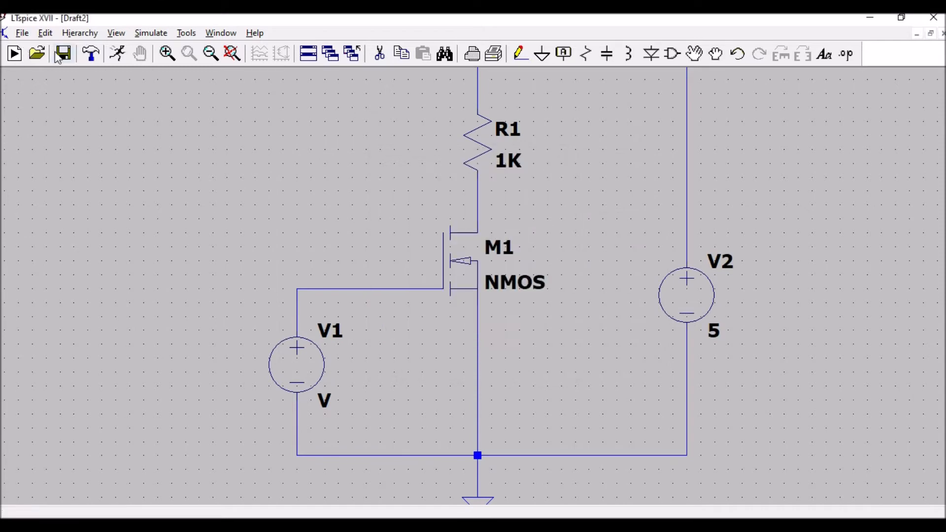
# Step: Save the schematic under the new name Draft555 in the LTspiceXVII documents folder
pyautogui.click(23, 34)
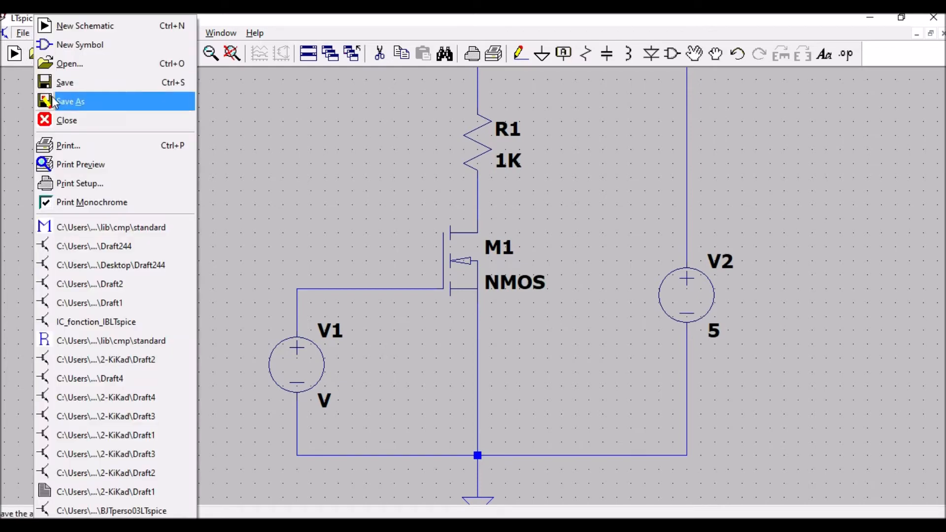
pyautogui.click(74, 106)
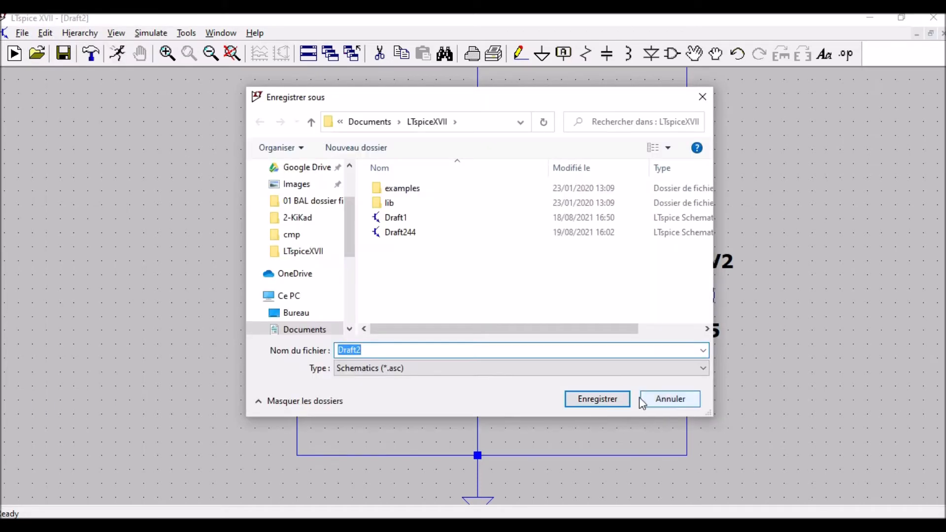
pyautogui.click(383, 353)
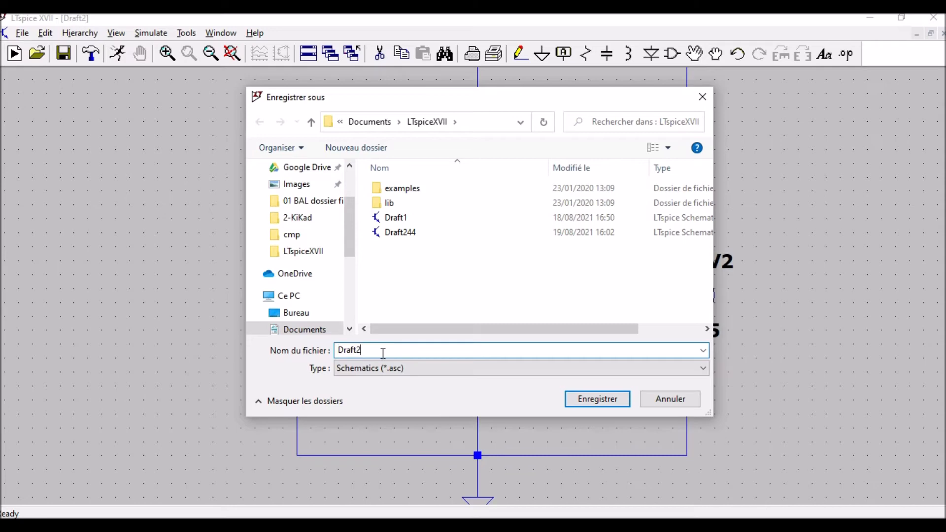
pyautogui.press('BackSpace')
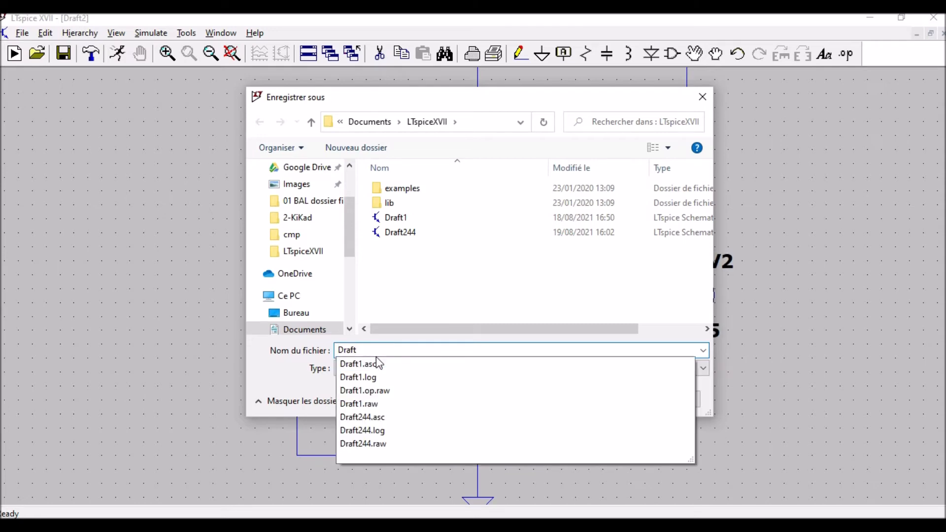
pyautogui.write('555')
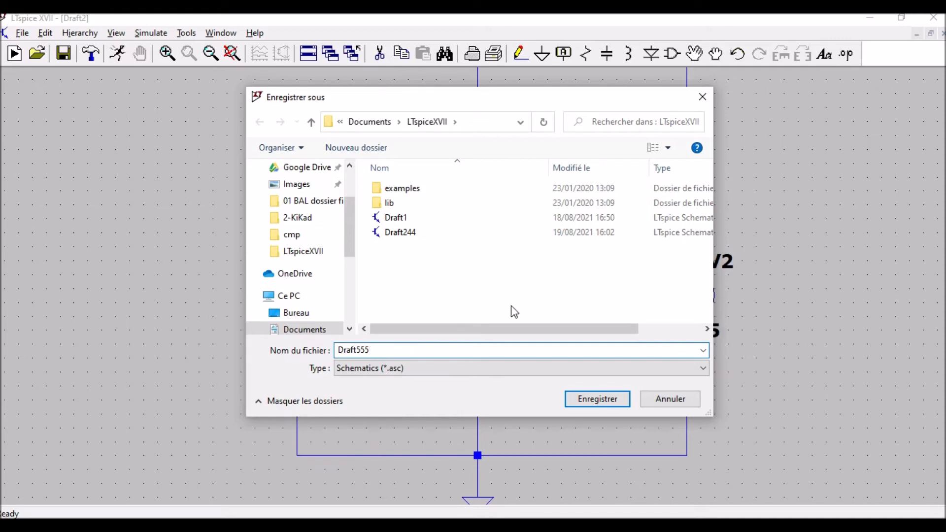
pyautogui.click(605, 398)
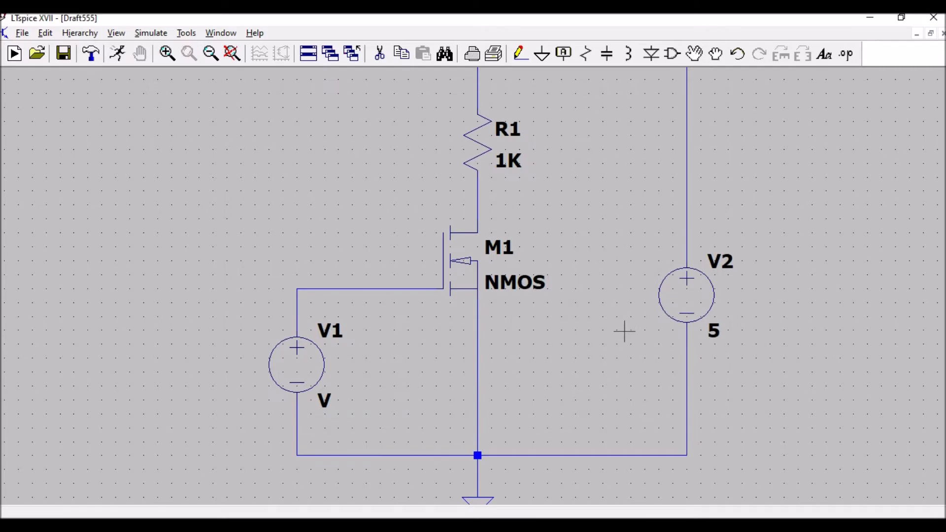
pyautogui.moveTo(625, 331)
pyautogui.mouseDown()
pyautogui.moveTo(619, 363)
pyautogui.moveTo(624, 337)
pyautogui.mouseUp()
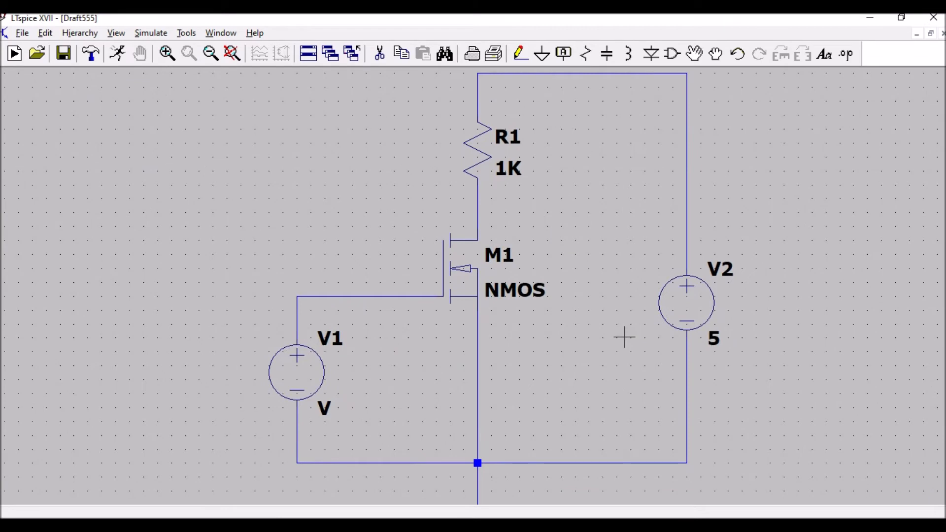
pyautogui.moveTo(624, 336); pyautogui.dragTo(628, 316)
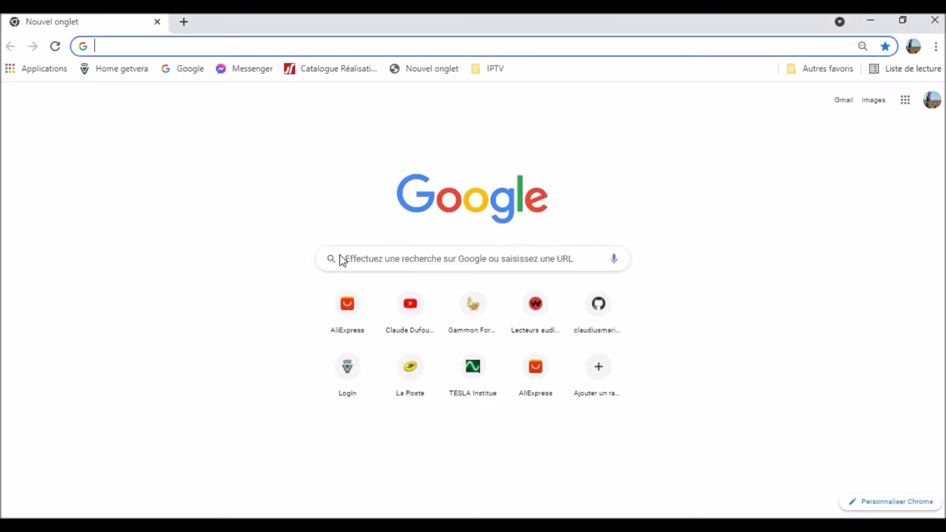
# Step: Switch to Chrome, search Google for "bs170 spice model" and open the LTwiki page for the BS170
pyautogui.click(362, 252)
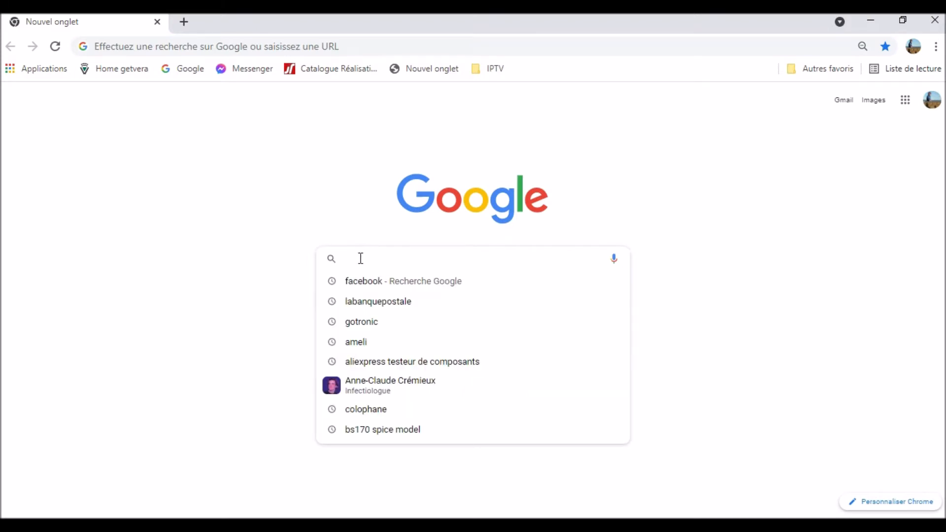
pyautogui.write('B')
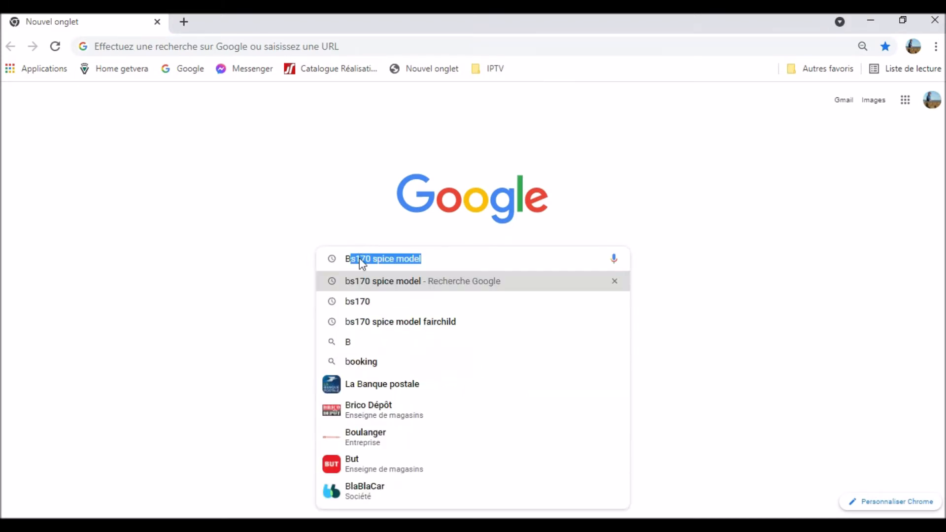
pyautogui.write('S')
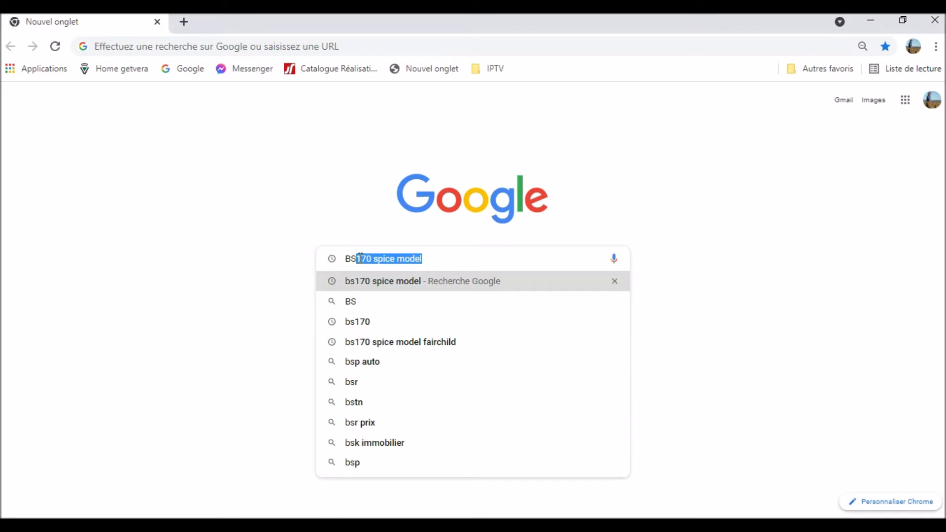
pyautogui.click(396, 286)
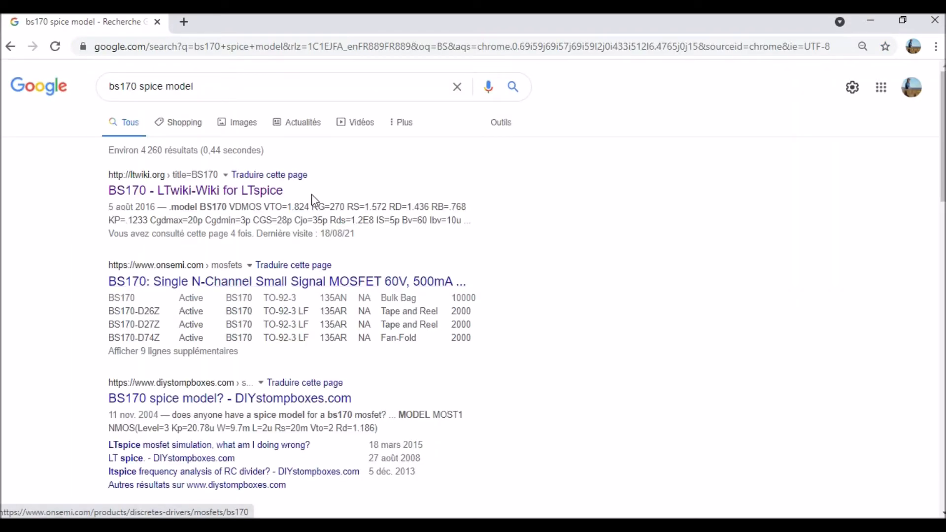
pyautogui.click(212, 193)
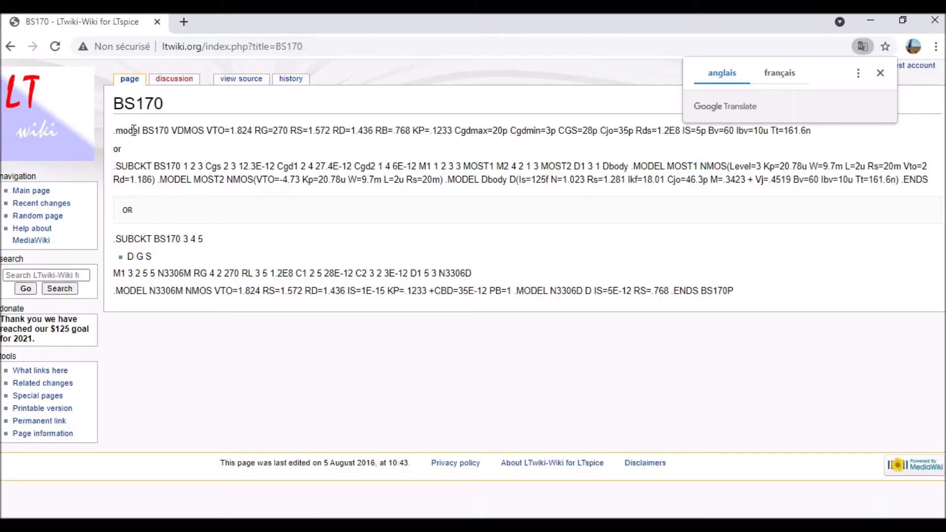
# Step: Copy the complete one-line .model BS170 VDMOS definition from the LTwiki page
pyautogui.click(117, 138)
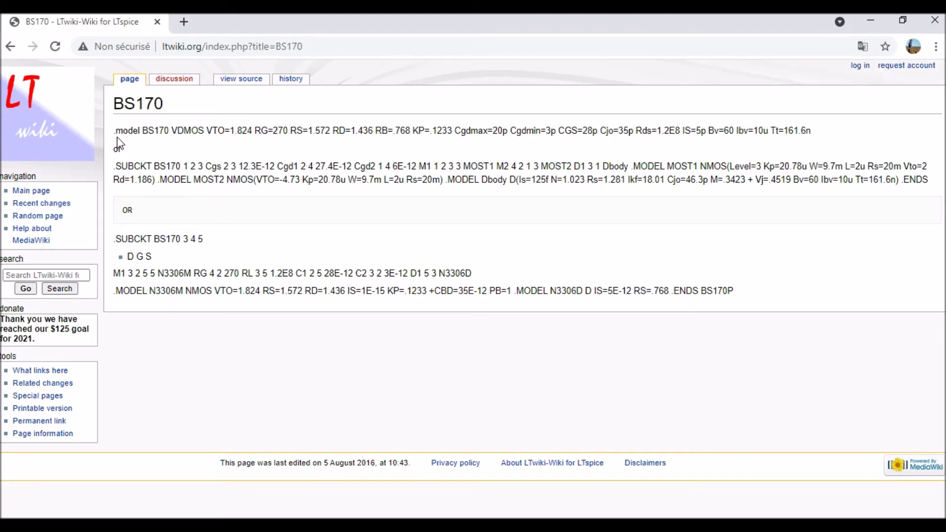
pyautogui.moveTo(118, 132); pyautogui.dragTo(789, 126)
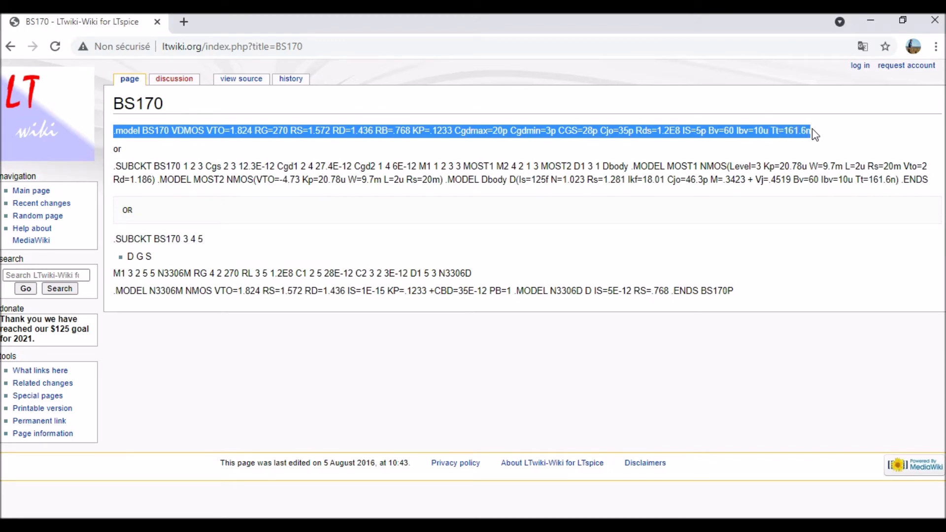
pyautogui.rightClick(802, 141)
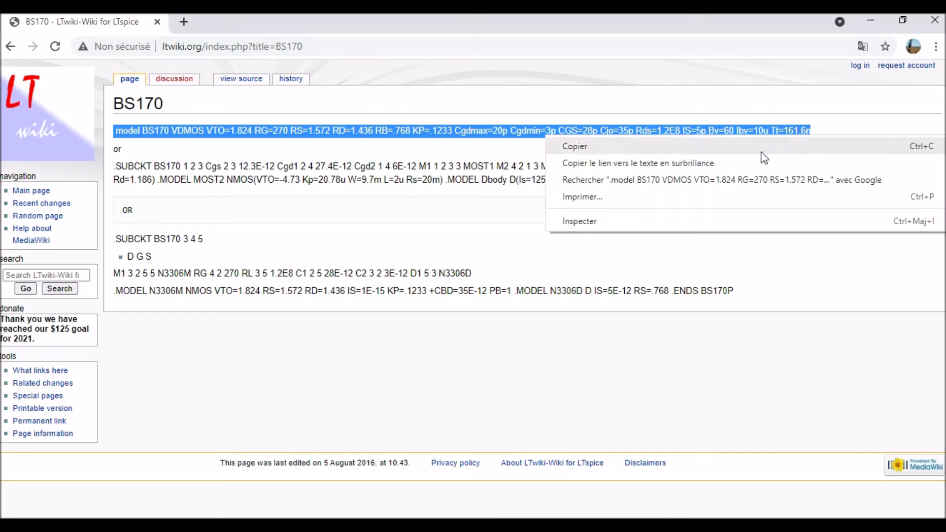
pyautogui.click(580, 143)
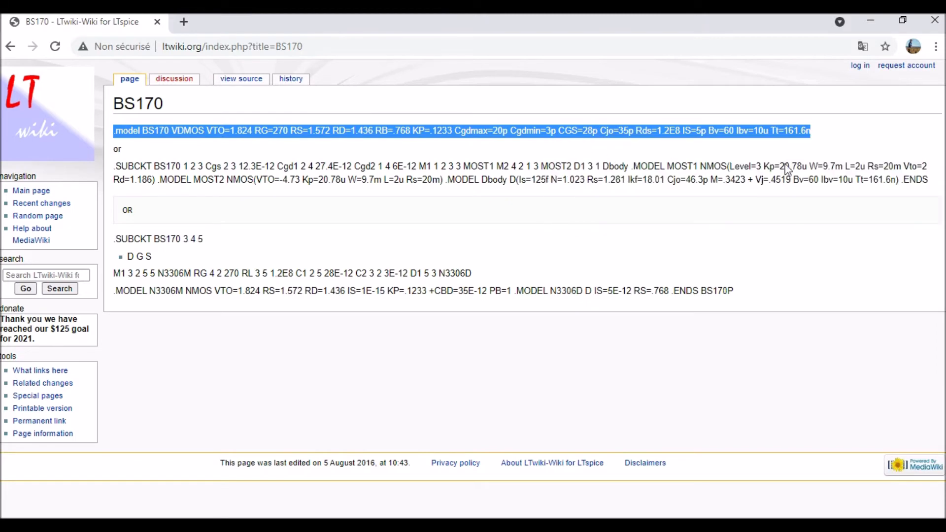
# Step: Switch to File Explorer and open the standard LTspice MOSFET library file from Documents\LTspiceXVII\lib\cmp
pyautogui.click(460, 526)
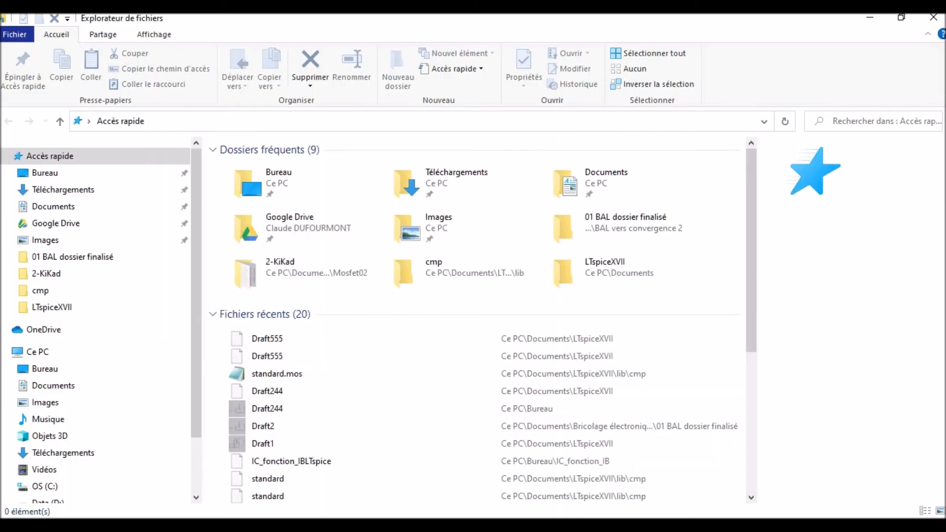
pyautogui.click(55, 311)
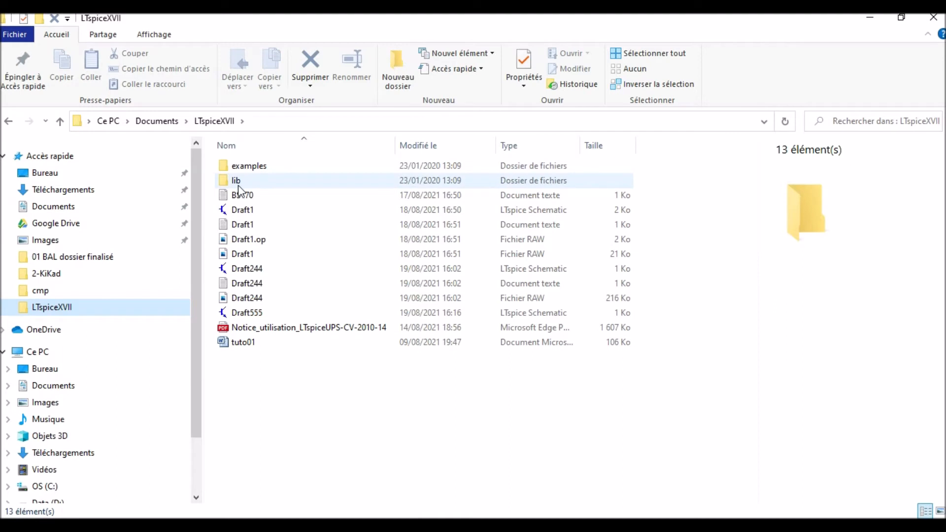
pyautogui.doubleClick(239, 187)
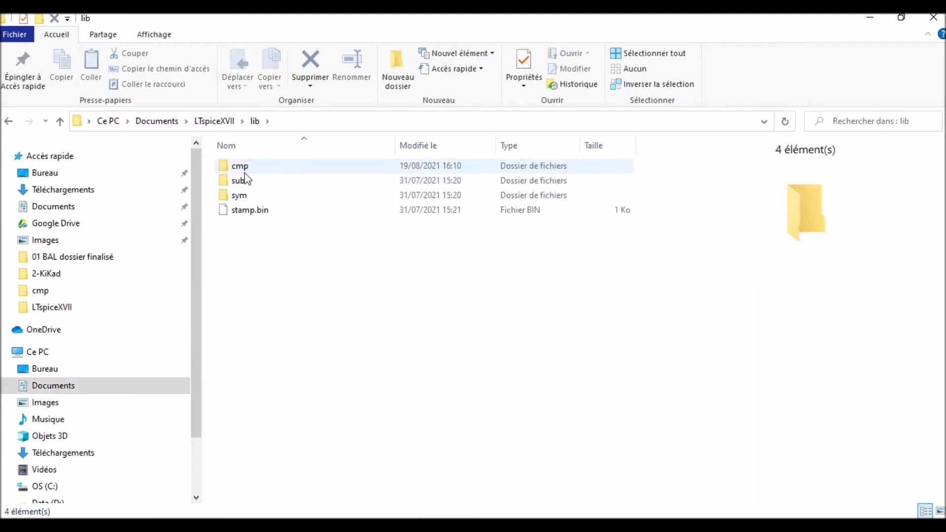
pyautogui.click(245, 168)
pyautogui.doubleClick(243, 168)
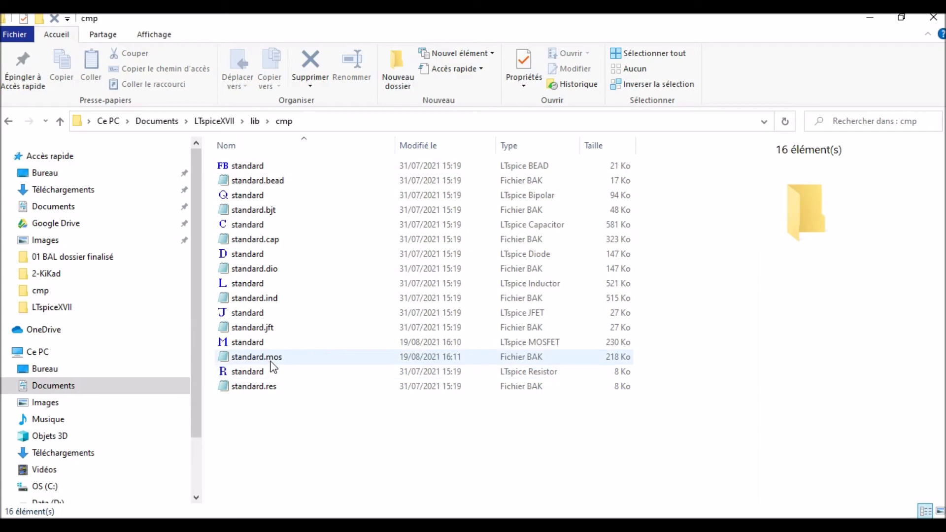
pyautogui.doubleClick(258, 344)
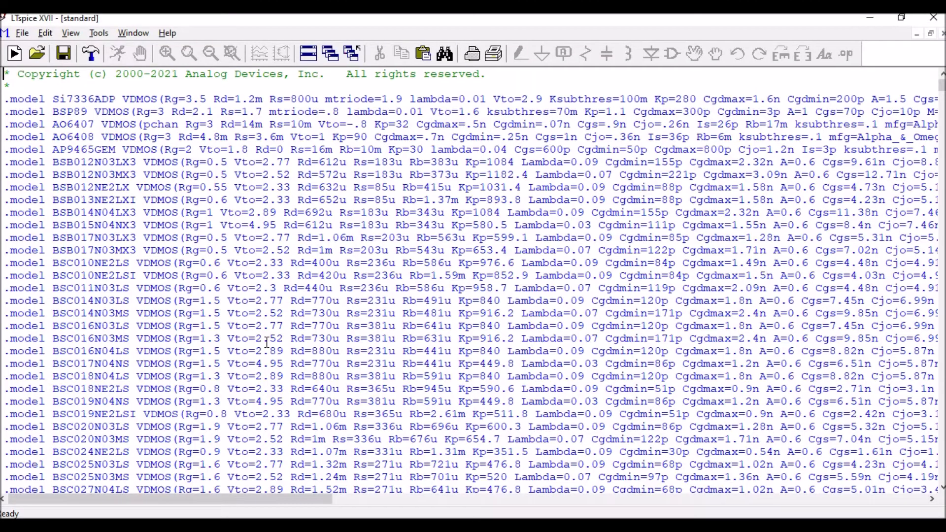
# Step: Paste the copied BS170 model line at the very end of the standard MOSFET library, then save and close the file
pyautogui.moveTo(941, 86); pyautogui.dragTo(909, 497)
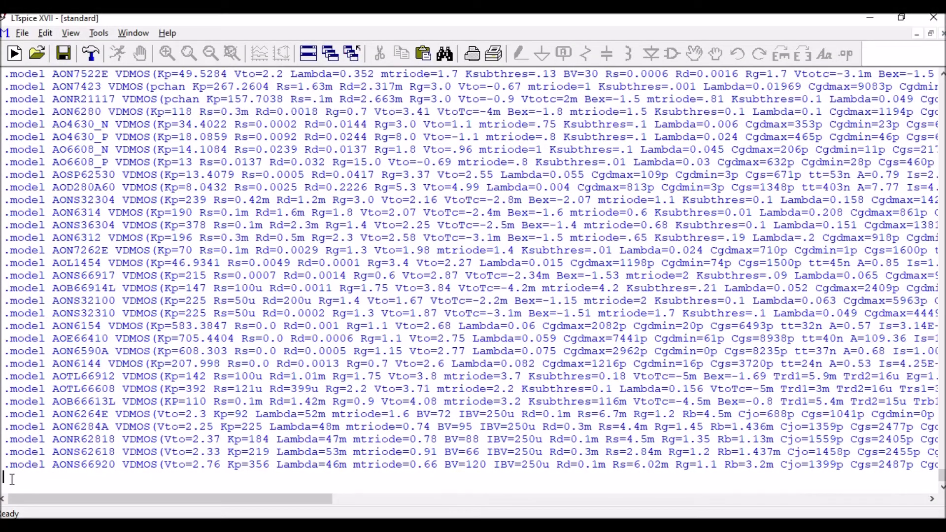
pyautogui.rightClick(12, 479)
pyautogui.moveTo(31, 440)
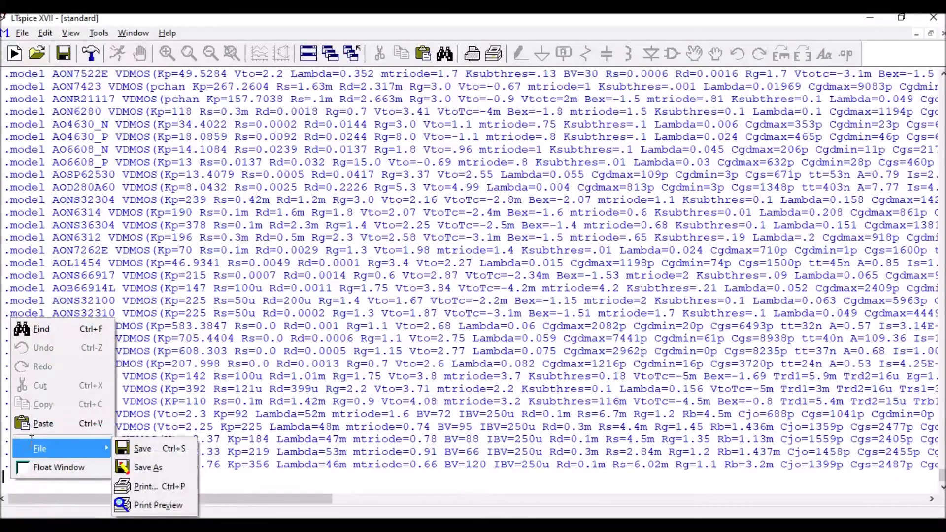
pyautogui.click(43, 424)
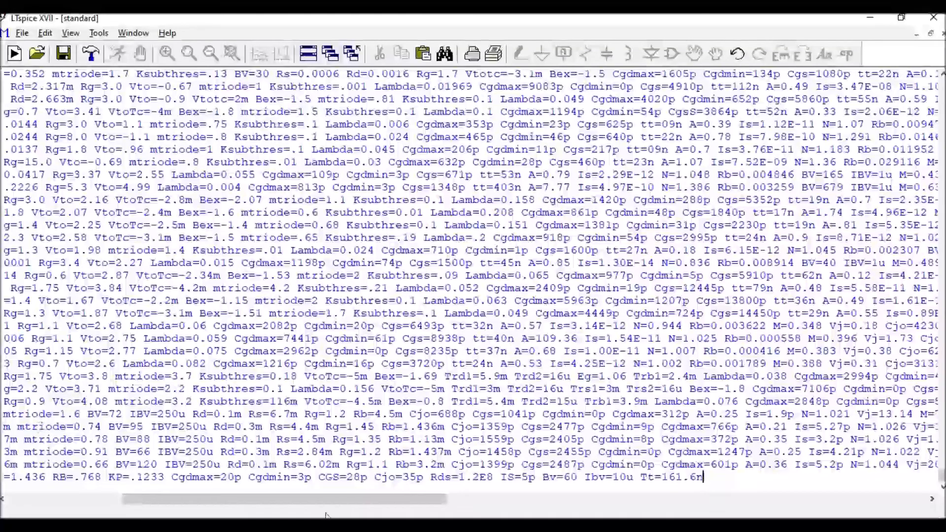
pyautogui.moveTo(336, 499); pyautogui.dragTo(222, 499)
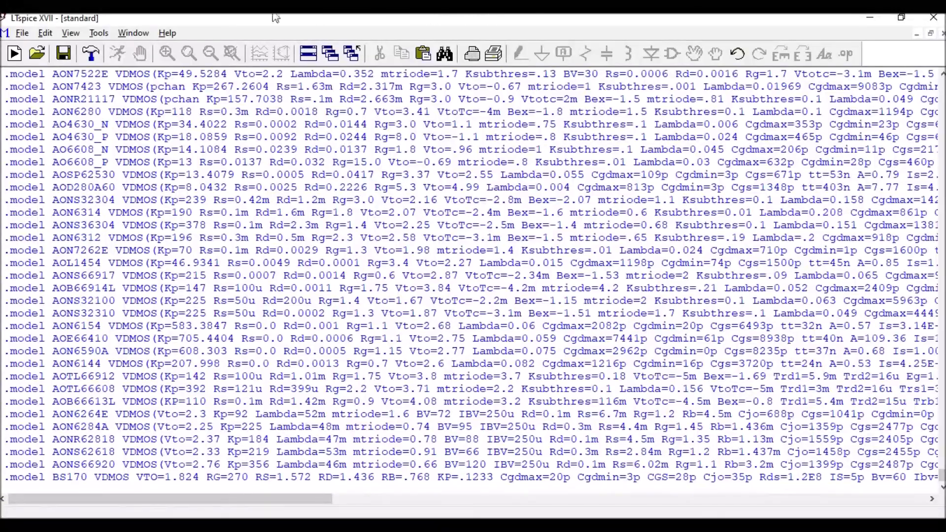
pyautogui.click(64, 53)
pyautogui.click(944, 34)
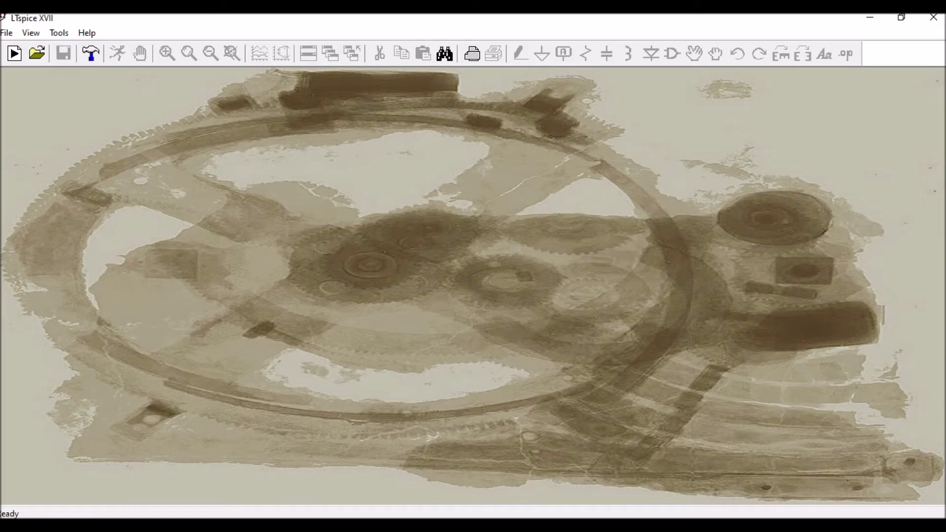
# Step: Append the copied BS170 model line to the end of the standard.mos backup file in the cmp folder and save it on closing
pyautogui.click(425, 507)
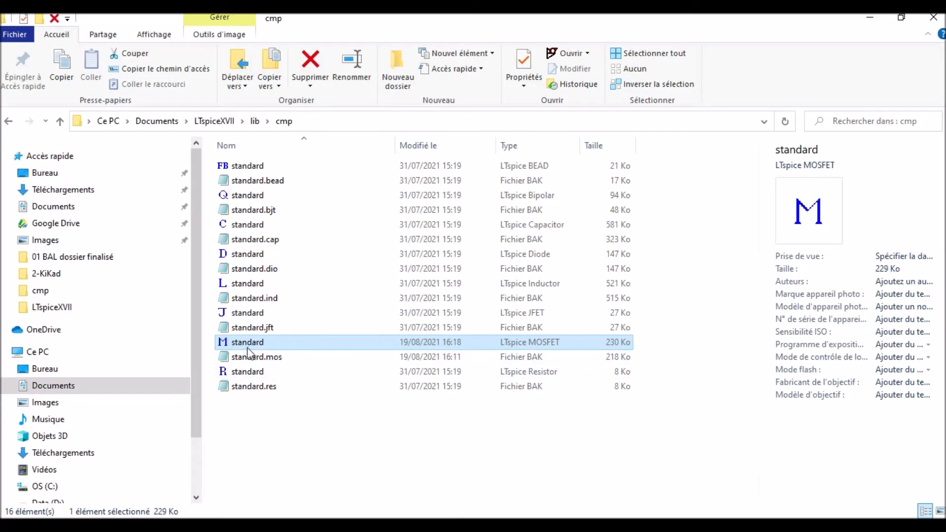
pyautogui.doubleClick(261, 364)
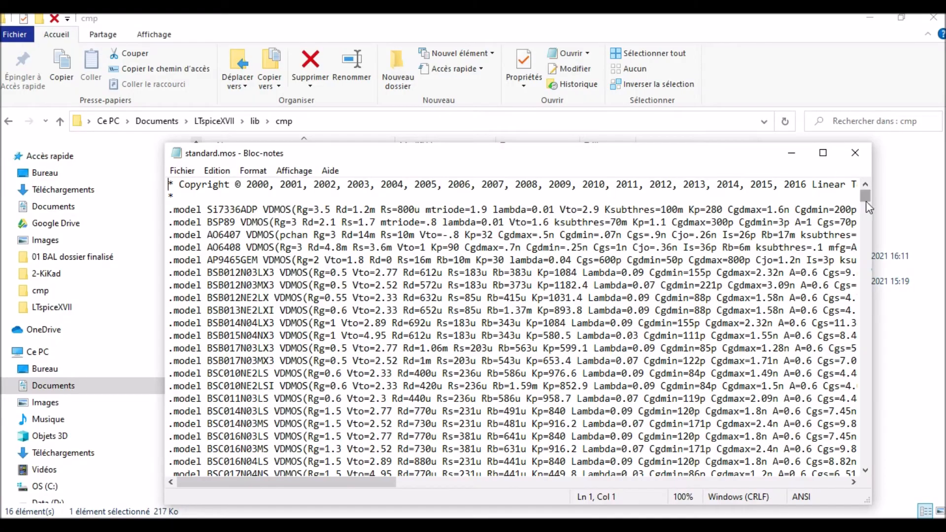
pyautogui.moveTo(867, 200); pyautogui.dragTo(837, 478)
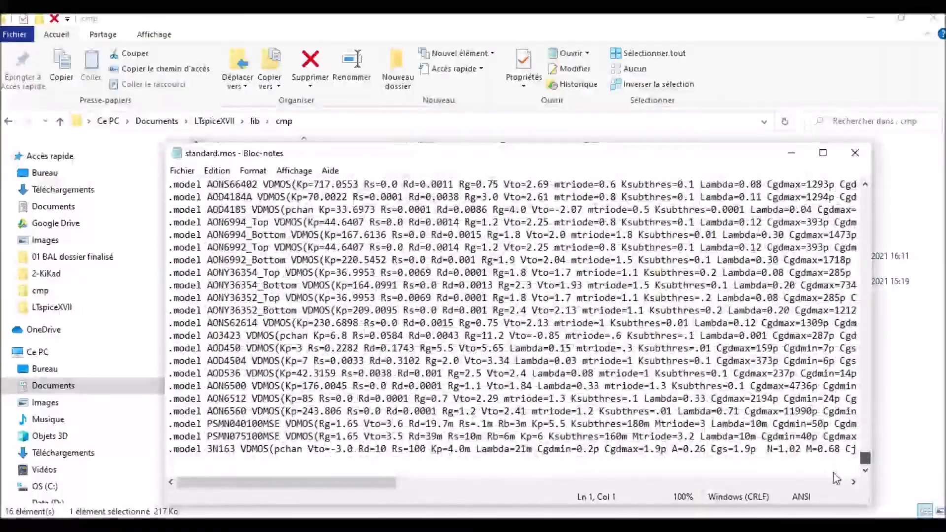
pyautogui.click(174, 463)
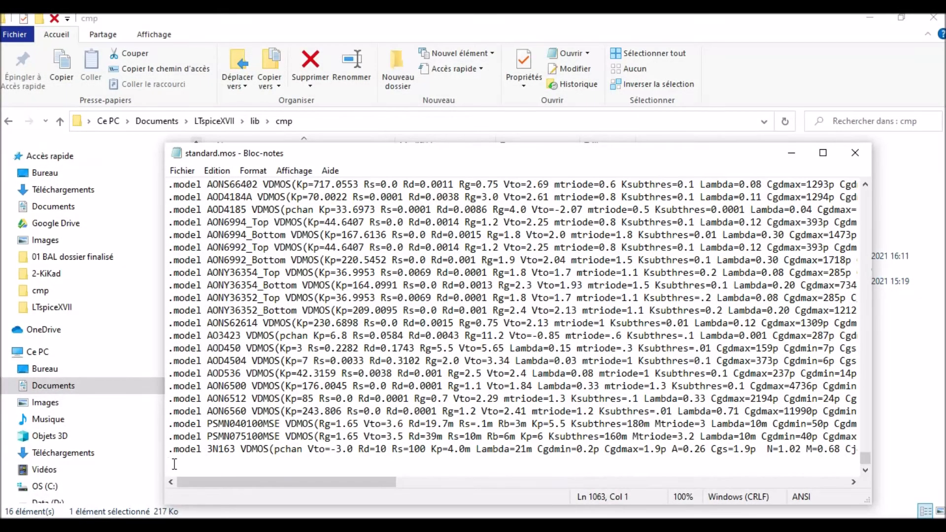
pyautogui.rightClick(174, 463)
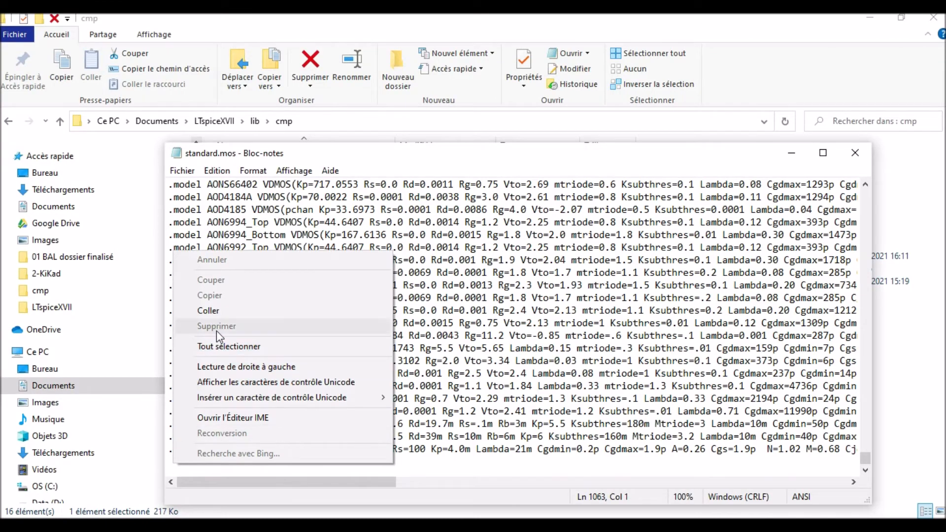
pyautogui.click(218, 309)
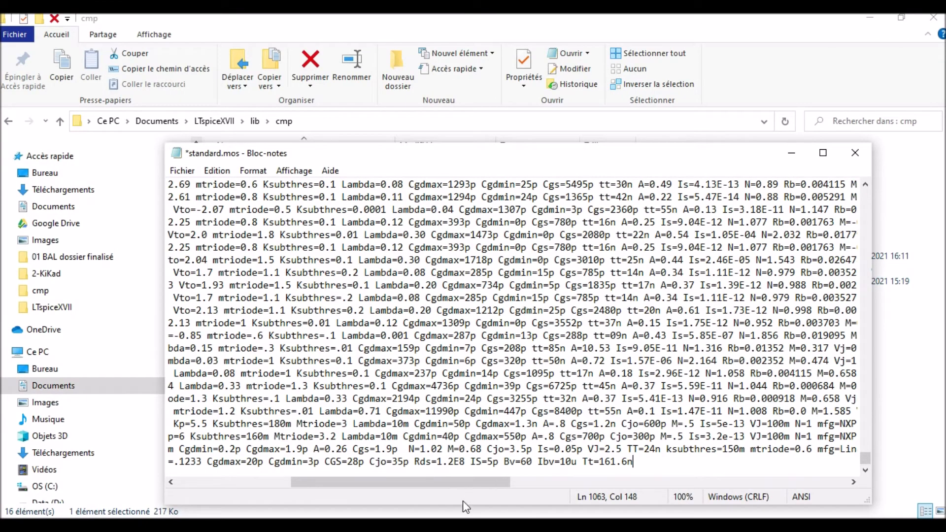
pyautogui.moveTo(480, 478); pyautogui.dragTo(367, 485)
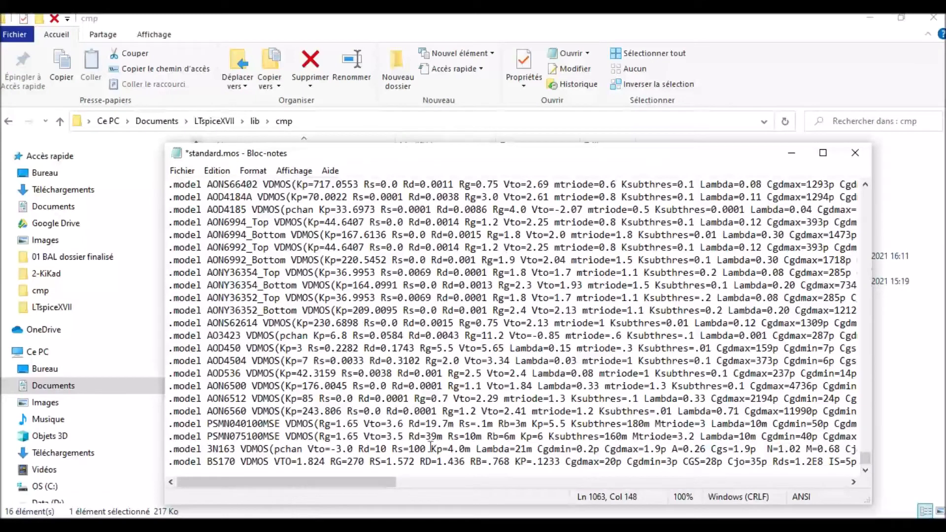
pyautogui.click(860, 161)
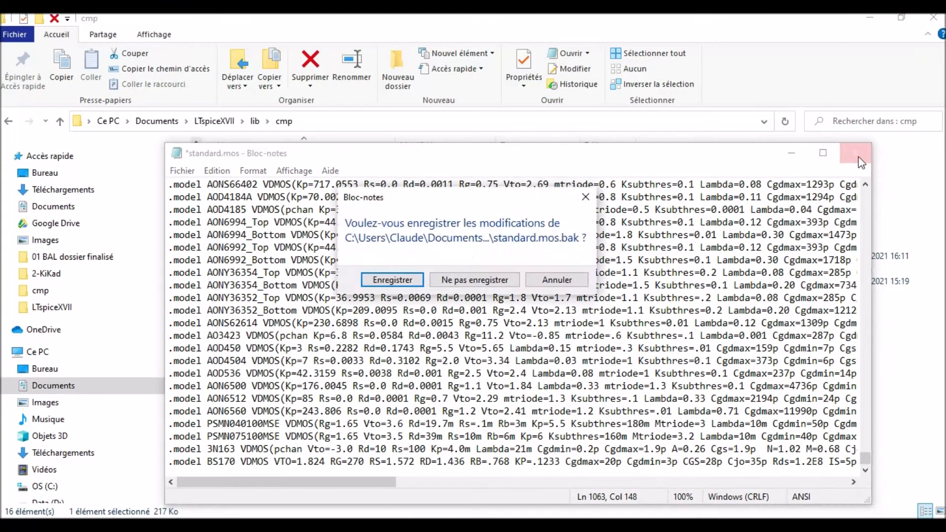
pyautogui.click(404, 281)
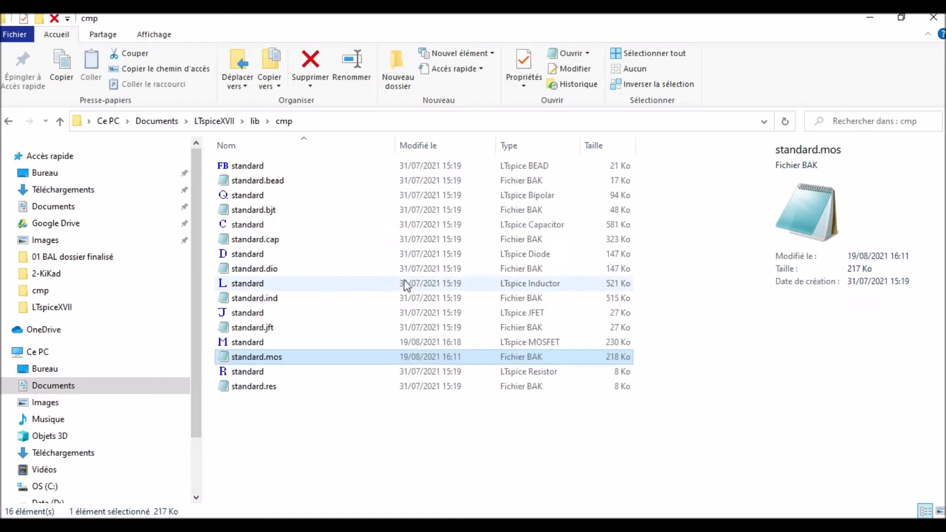
pyautogui.click(933, 21)
# Step: Switch back to the Draft555 schematic in LTspice and assign the BS170 model to transistor M1
pyautogui.moveTo(494, 522)
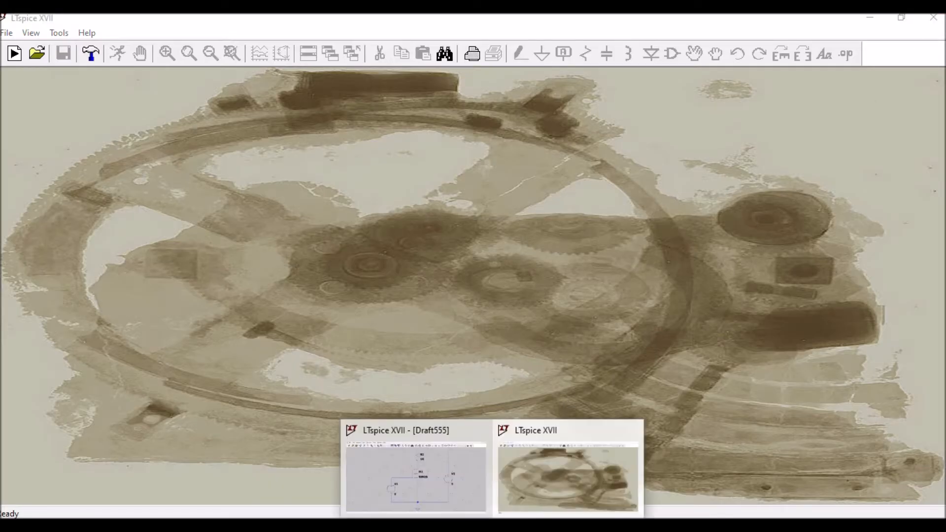
pyautogui.click(464, 490)
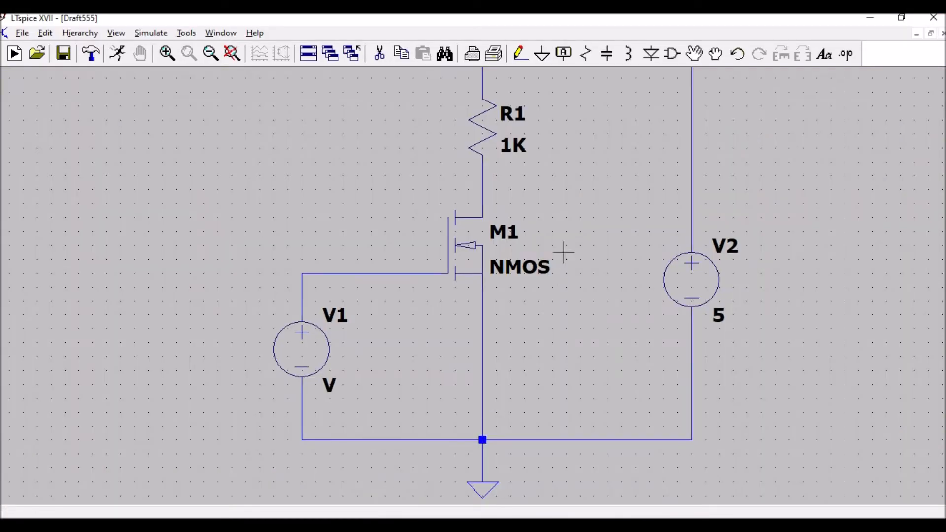
pyautogui.rightClick(491, 253)
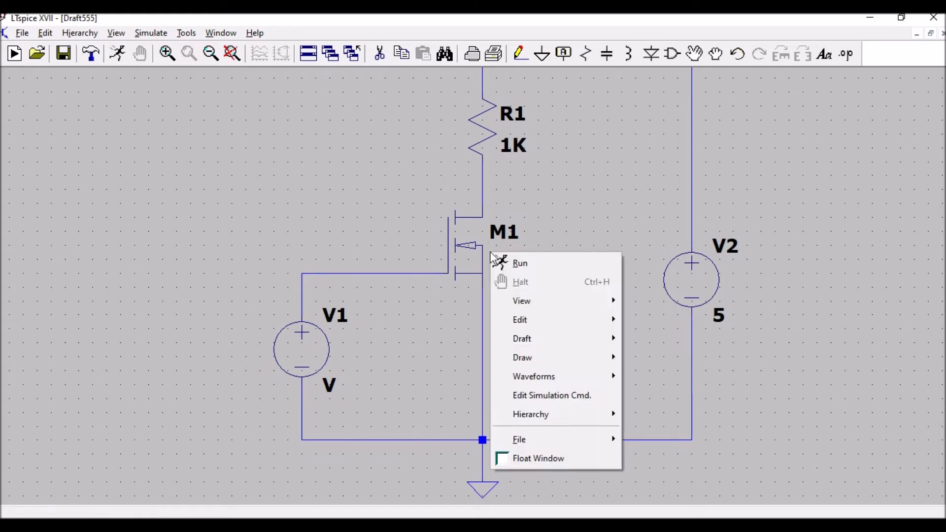
pyautogui.click(459, 238)
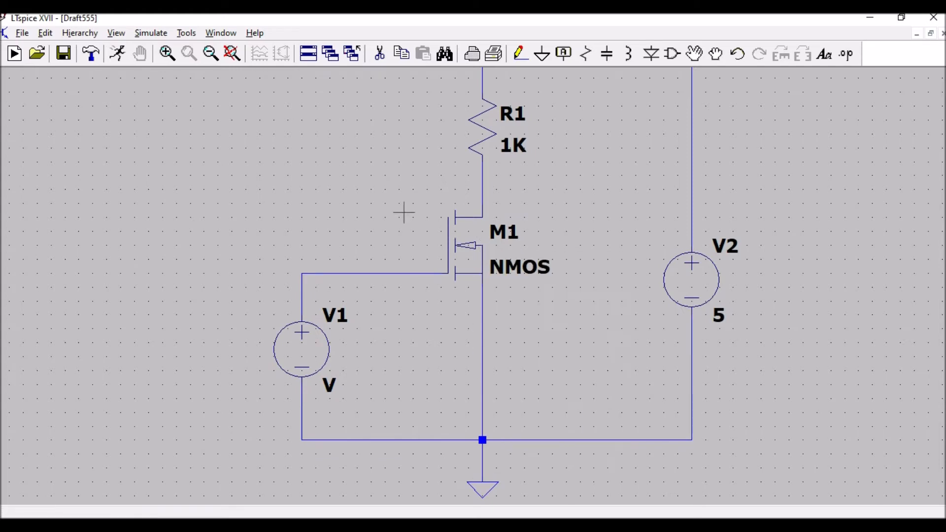
pyautogui.rightClick(464, 248)
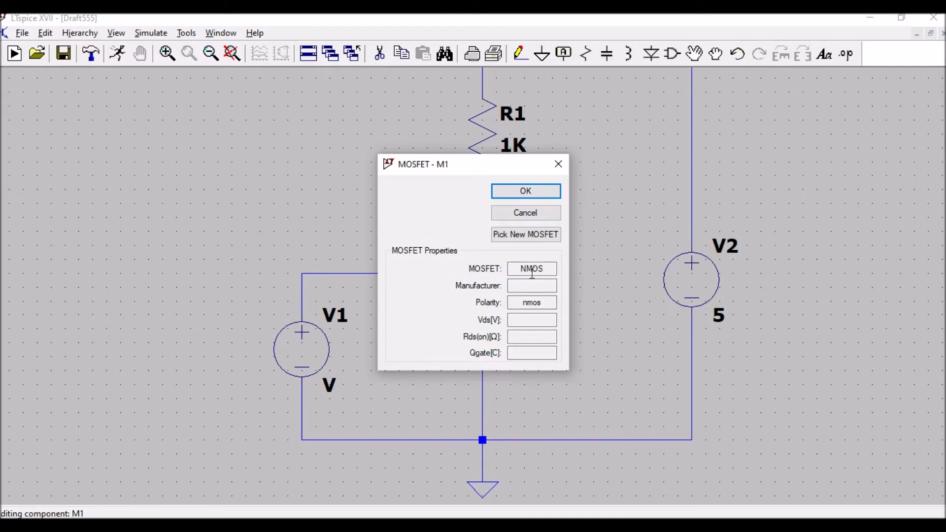
pyautogui.click(535, 235)
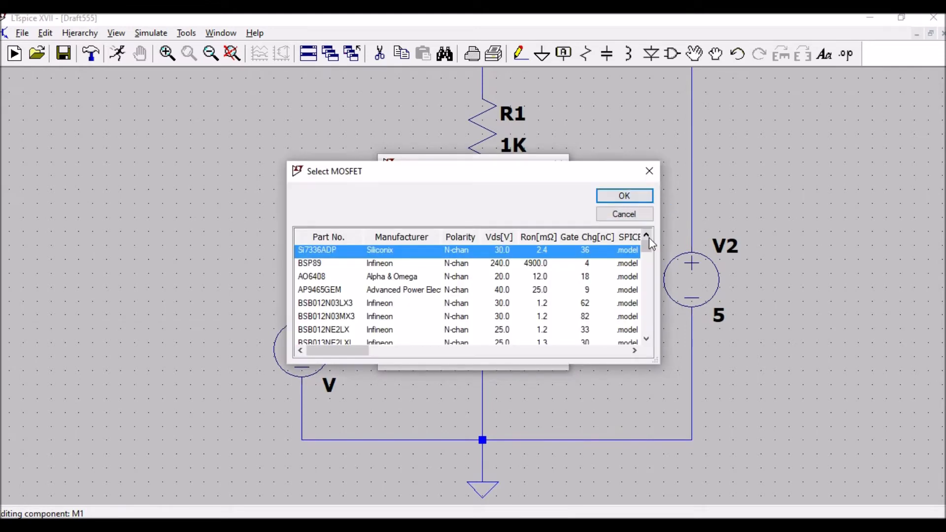
pyautogui.moveTo(648, 248); pyautogui.dragTo(652, 337)
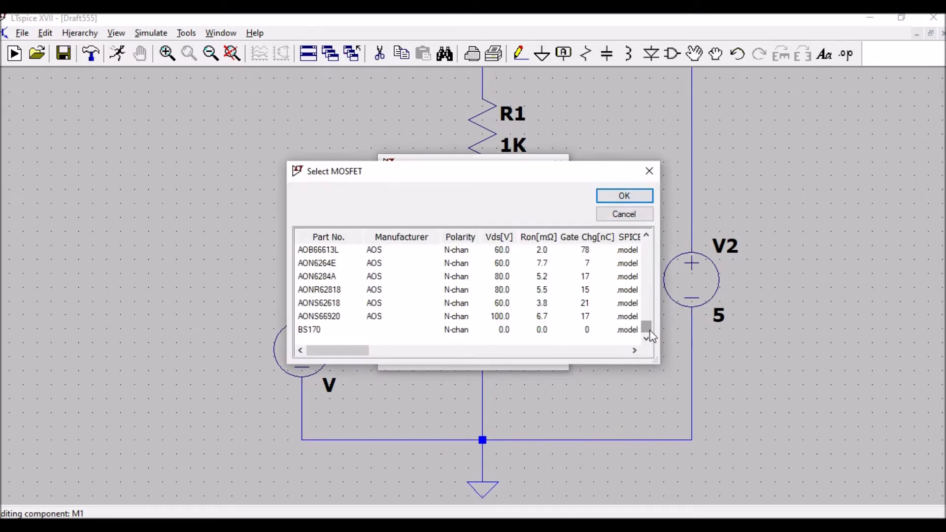
pyautogui.click(311, 332)
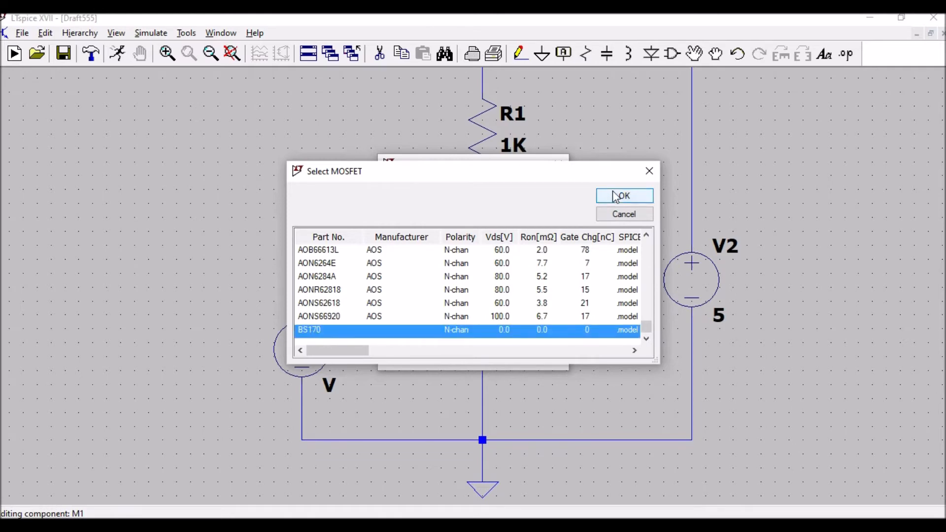
pyautogui.click(615, 196)
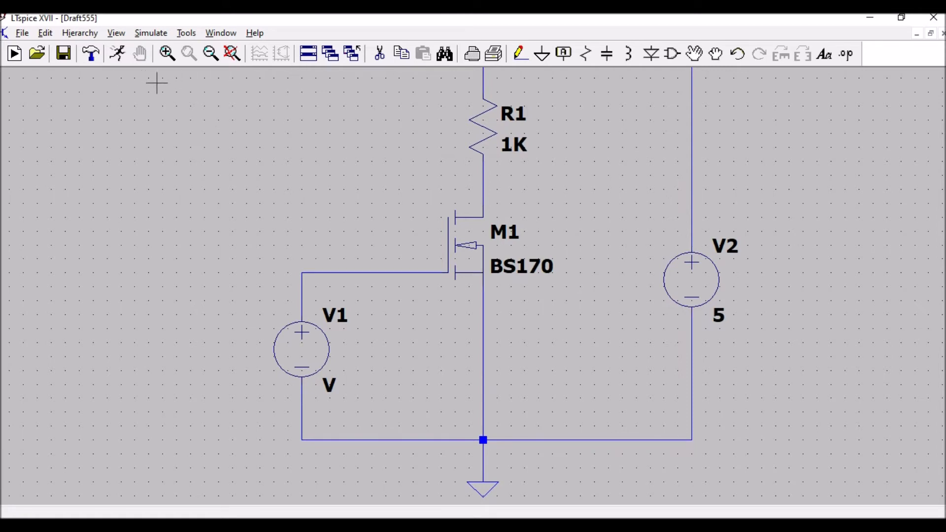
# Step: Set up a linear DC sweep of V1 from 0 to 5 with increment .001 and place the directive left of the circuit
pyautogui.click(151, 33)
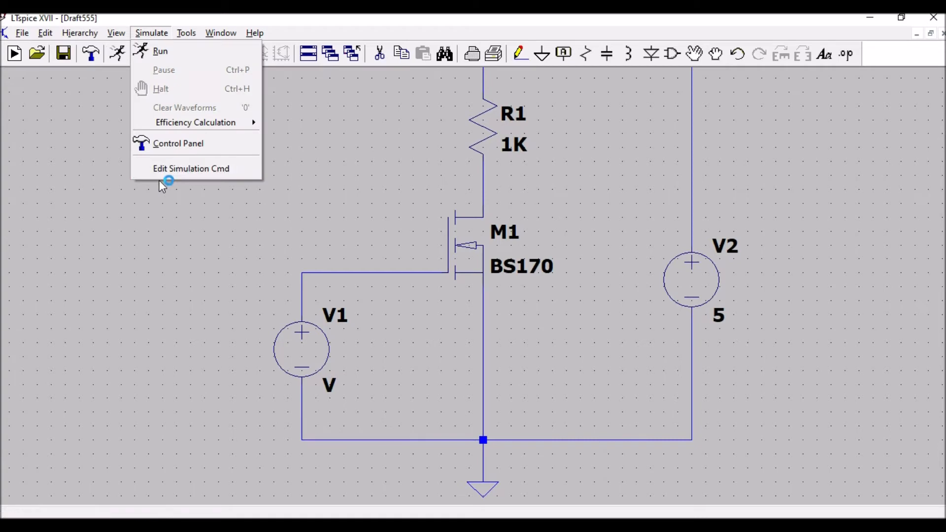
pyautogui.click(176, 169)
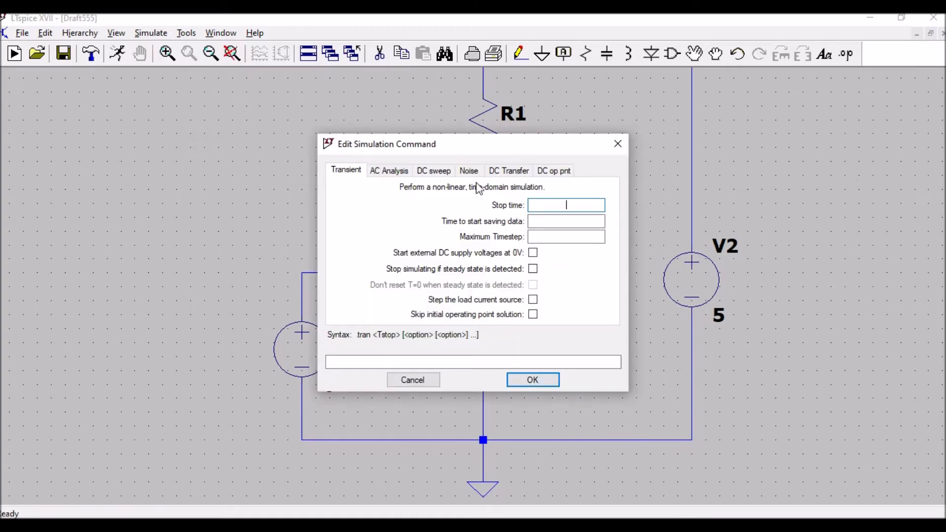
pyautogui.click(446, 173)
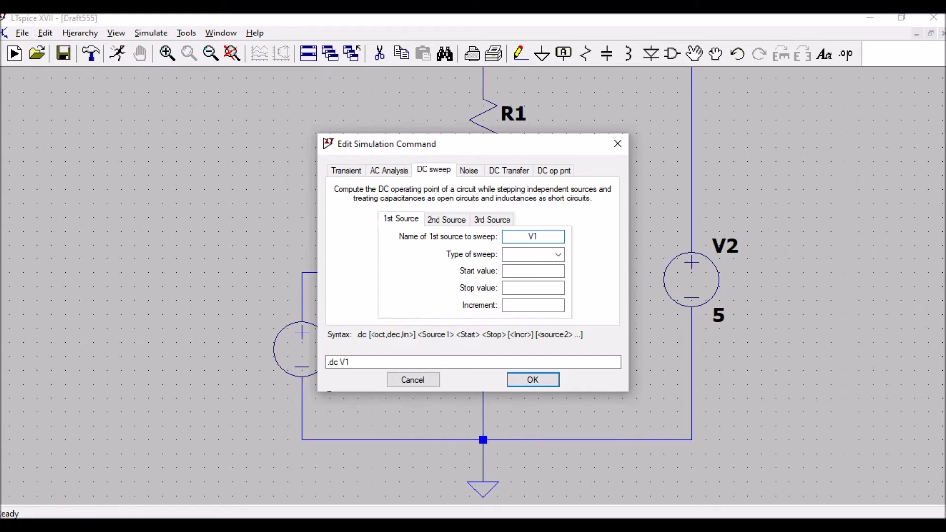
pyautogui.click(558, 254)
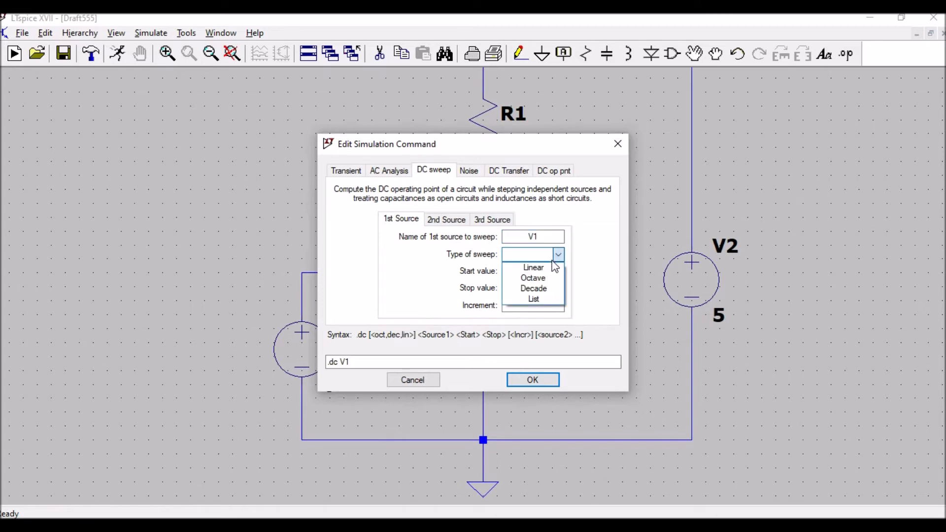
pyautogui.click(540, 271)
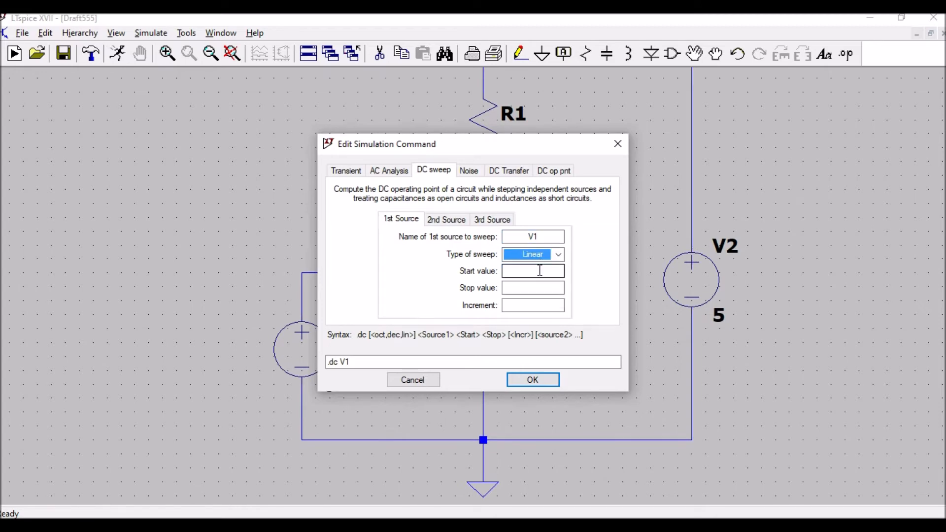
pyautogui.click(533, 271)
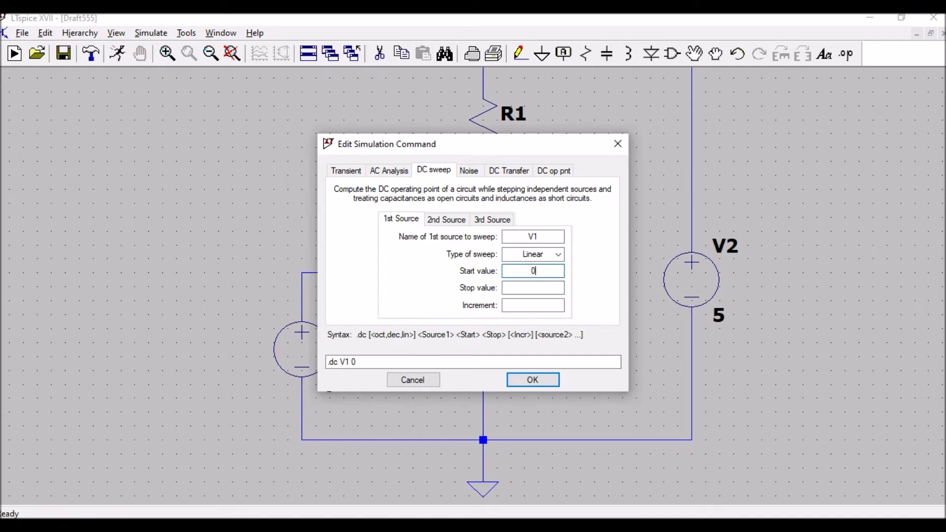
pyautogui.click(525, 289)
pyautogui.write('5')
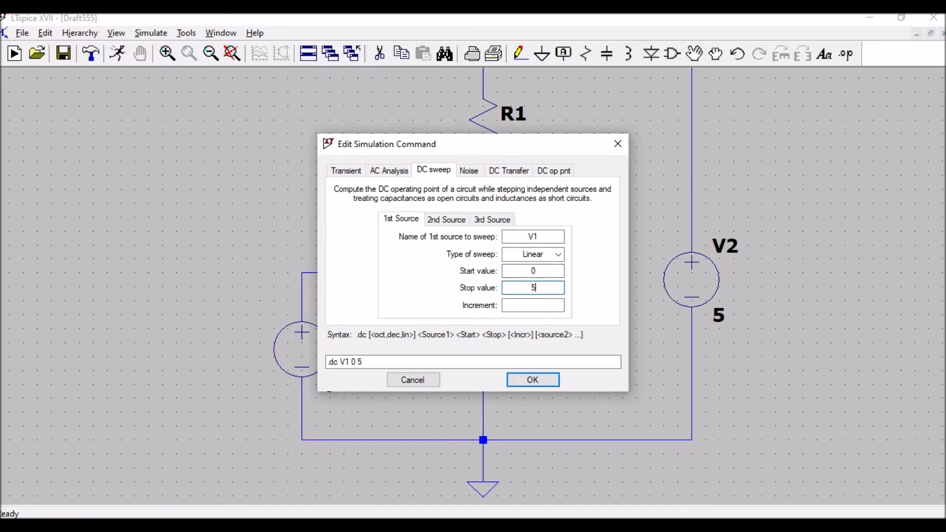
pyautogui.click(537, 304)
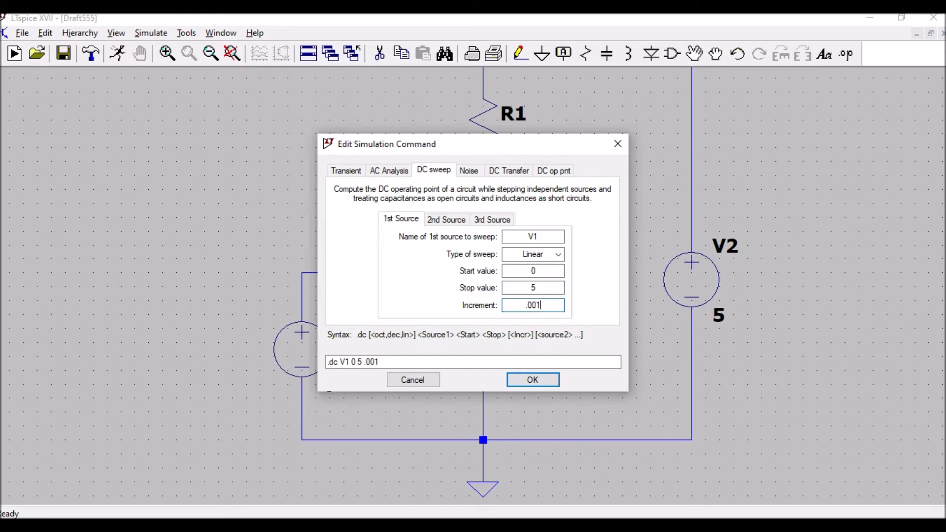
pyautogui.click(515, 383)
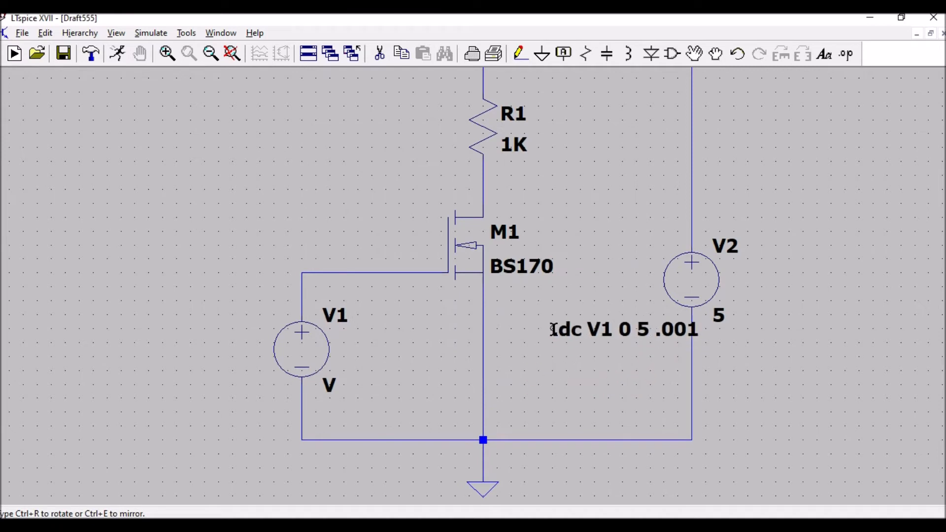
pyautogui.click(64, 210)
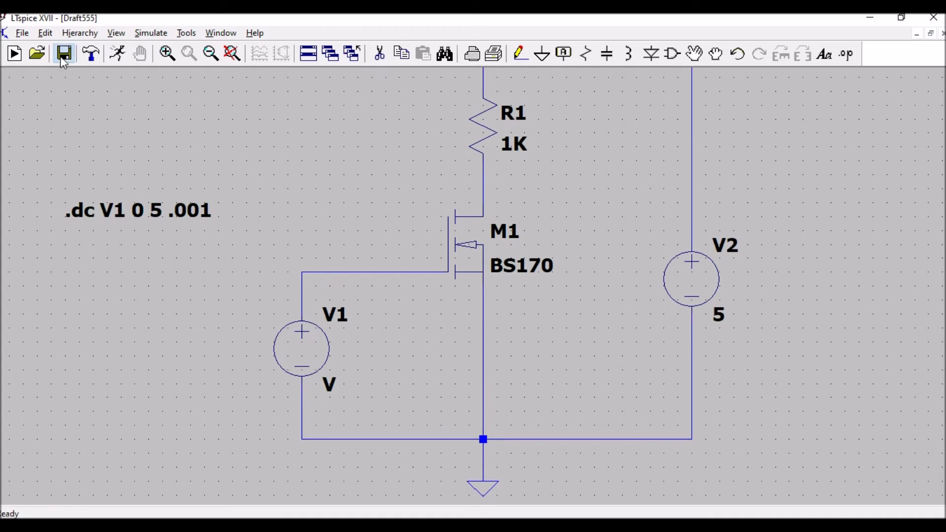
# Step: Run the DC sweep, dismiss the error log and set the DC value of V1 to 0
pyautogui.click(117, 57)
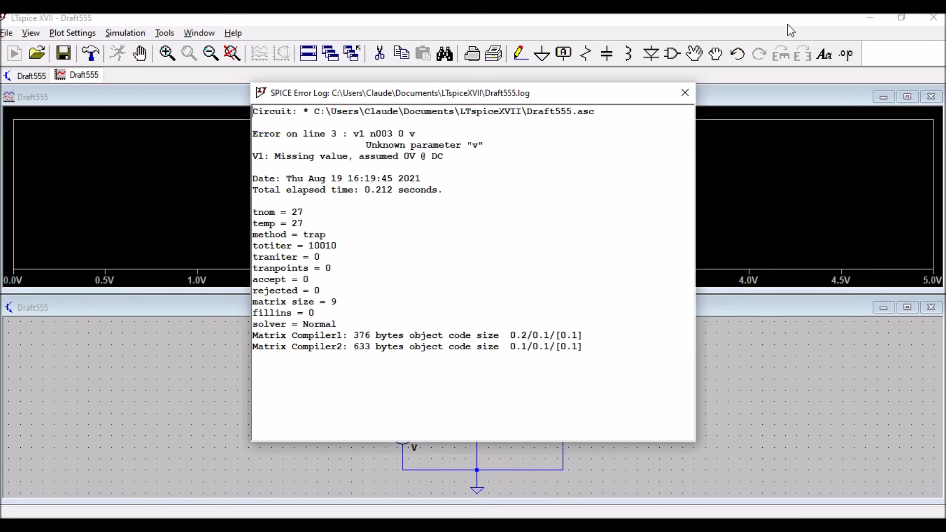
pyautogui.click(686, 93)
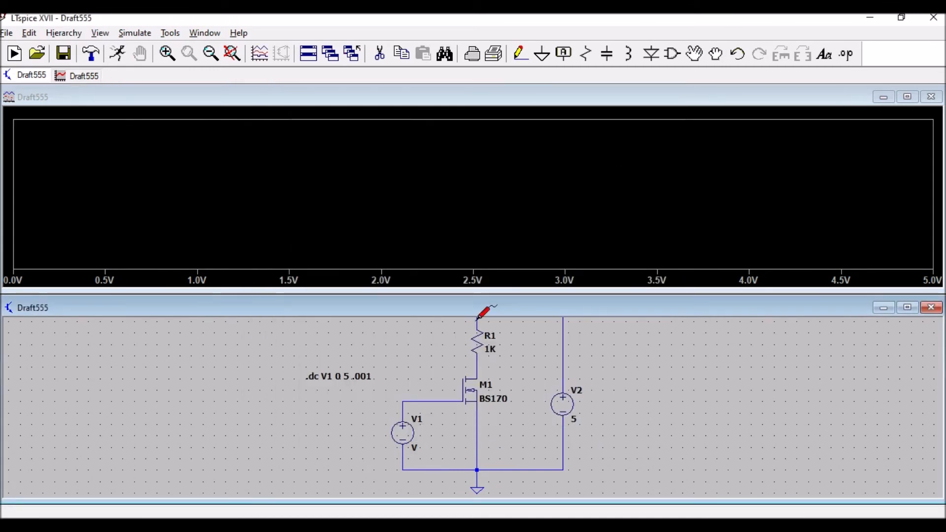
pyautogui.rightClick(407, 434)
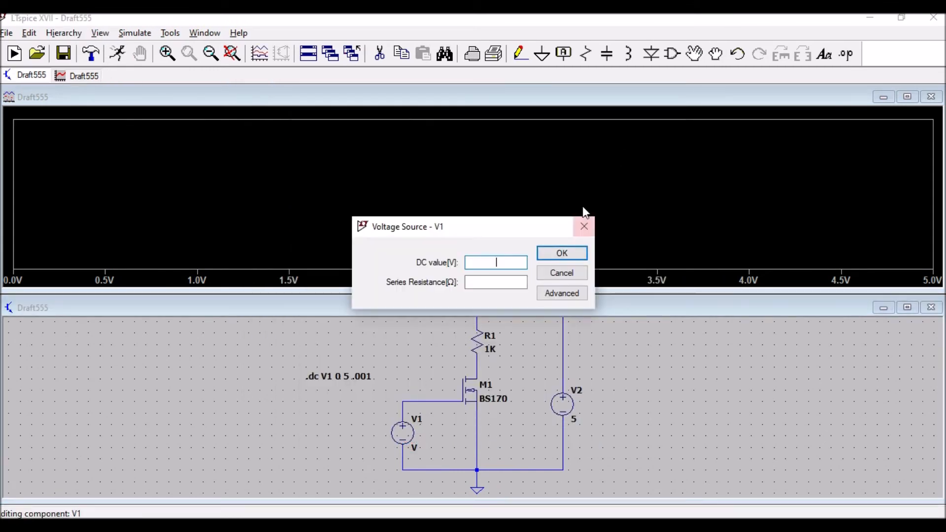
pyautogui.write('0')
pyautogui.click(556, 254)
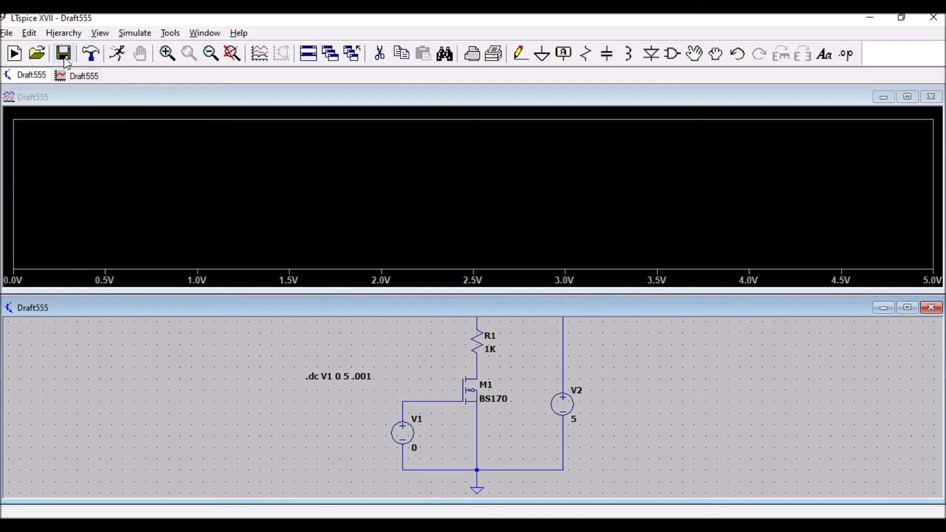
# Step: Rerun the DC sweep, and close the waveform selection and the plot window without adding any traces
pyautogui.click(113, 60)
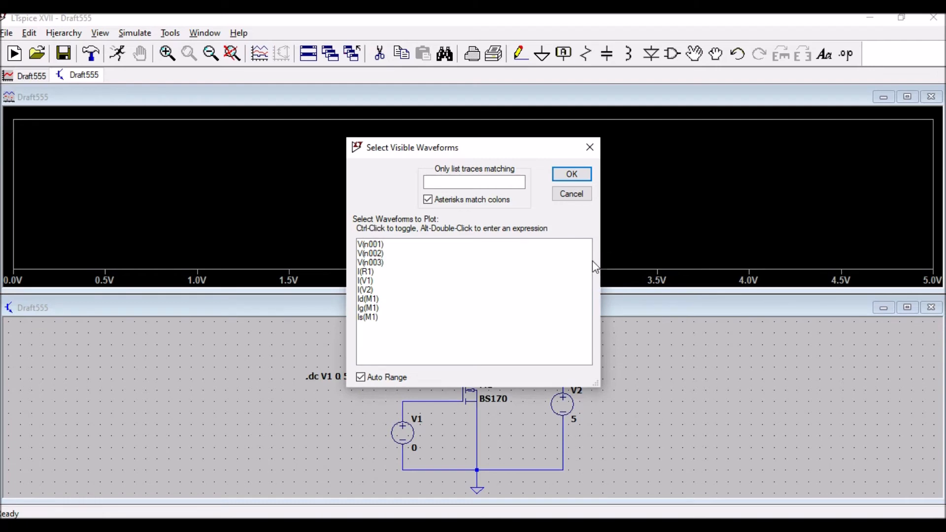
pyautogui.click(590, 147)
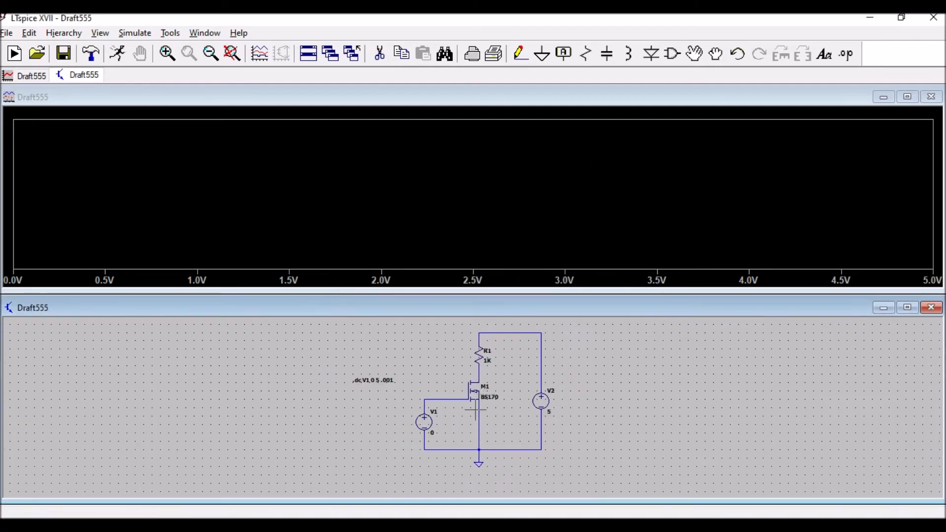
pyautogui.scroll(2, 484, 398)
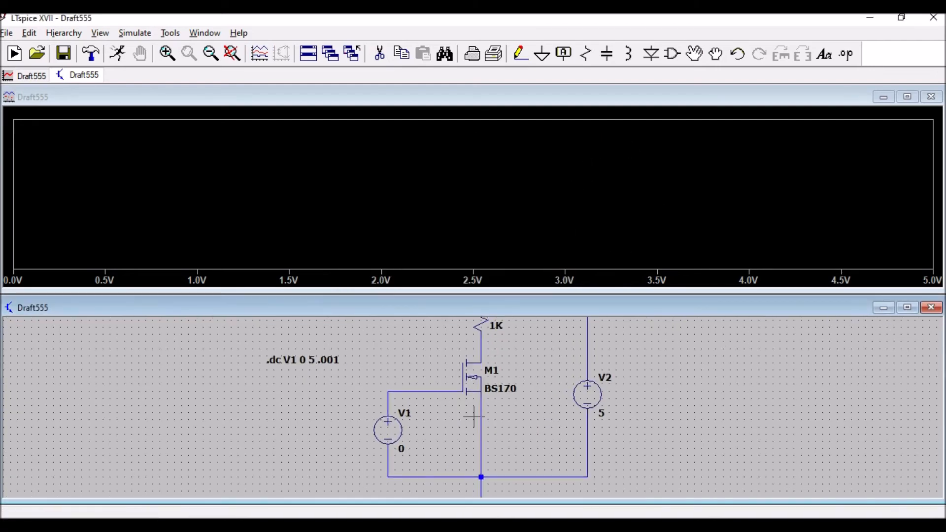
pyautogui.click(931, 97)
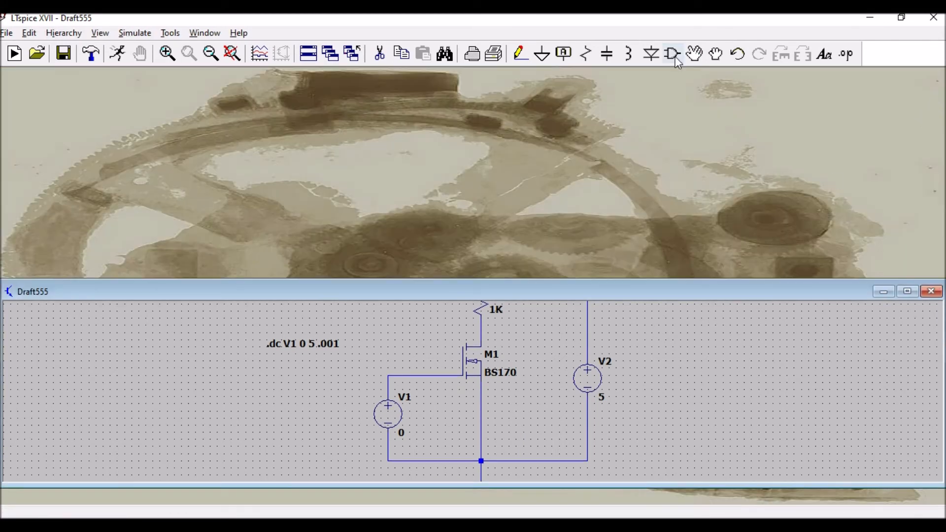
# Step: Maximize the schematic and place a rotated VDS net label on the wire between R1 and the drain of M1
pyautogui.click(562, 54)
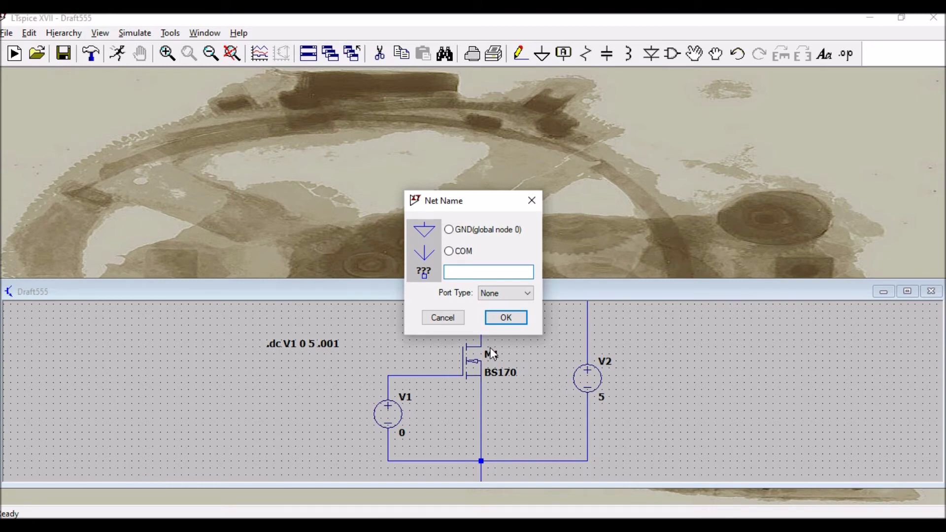
pyautogui.write('VDS')
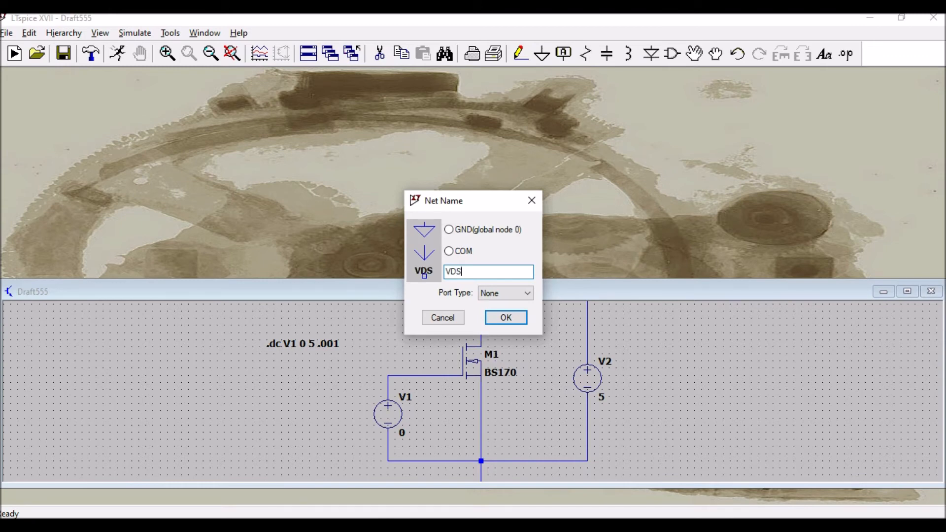
pyautogui.click(525, 320)
pyautogui.click(906, 292)
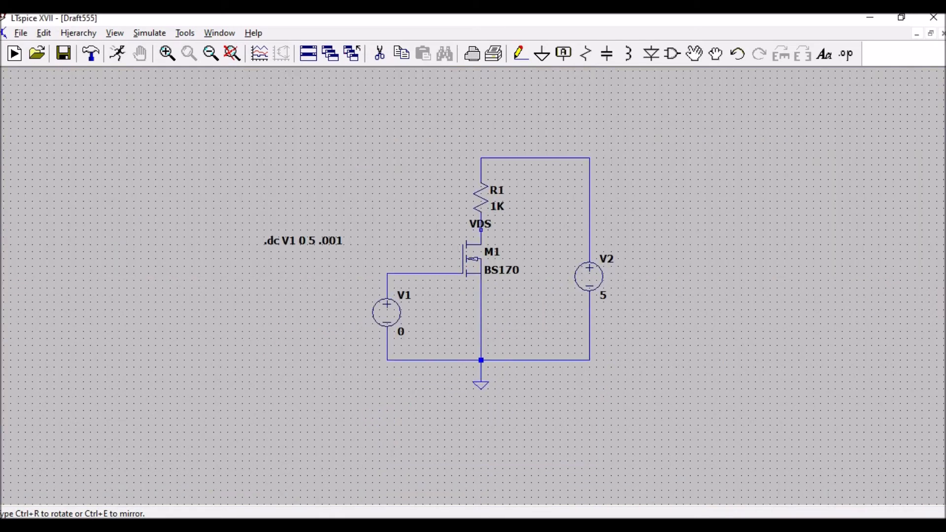
pyautogui.hotkey('ctrl', 'r')
pyautogui.click(481, 230)
# Step: Place a VGS net label on the gate wire corner above V1
pyautogui.click(572, 54)
pyautogui.write('VGS')
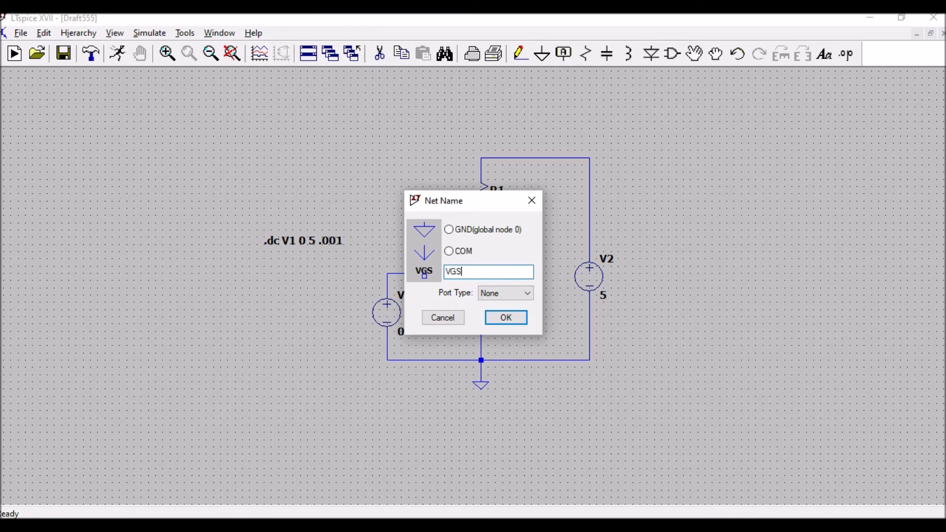
pyautogui.click(503, 320)
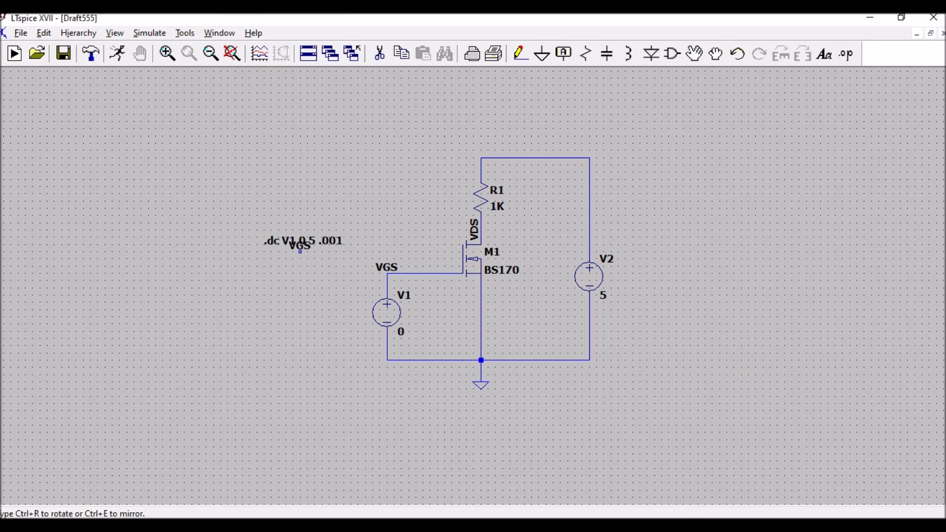
pyautogui.press('Escape')
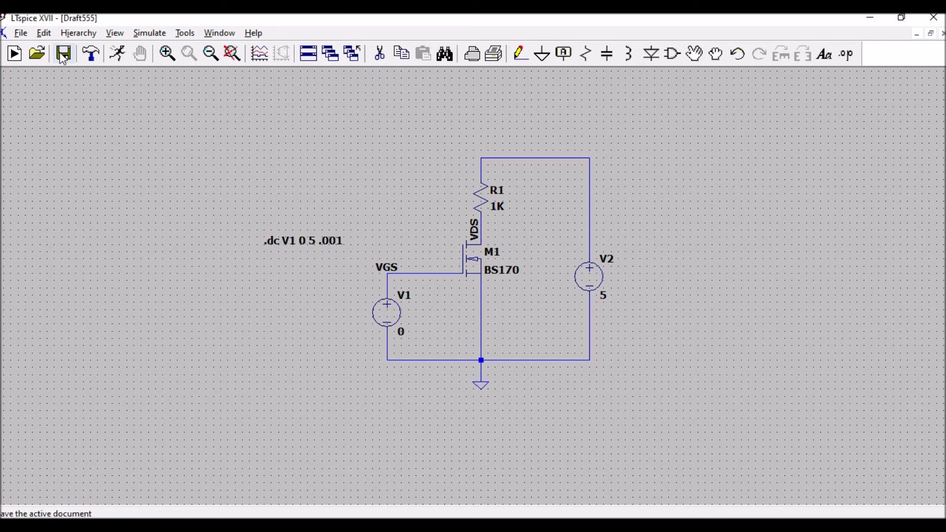
# Step: Run the DC sweep and plot the V(vds) and V(vgs) waveforms together
pyautogui.click(120, 58)
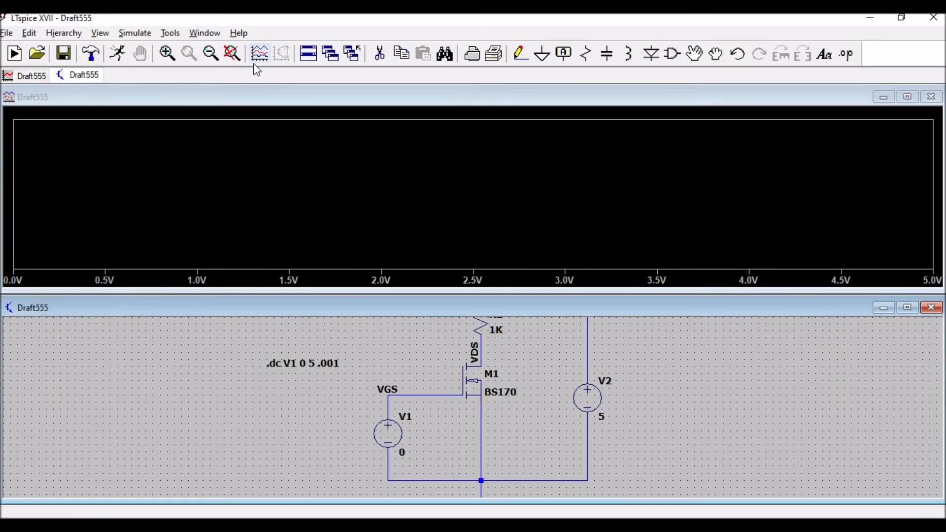
pyautogui.click(259, 53)
pyautogui.click(381, 246)
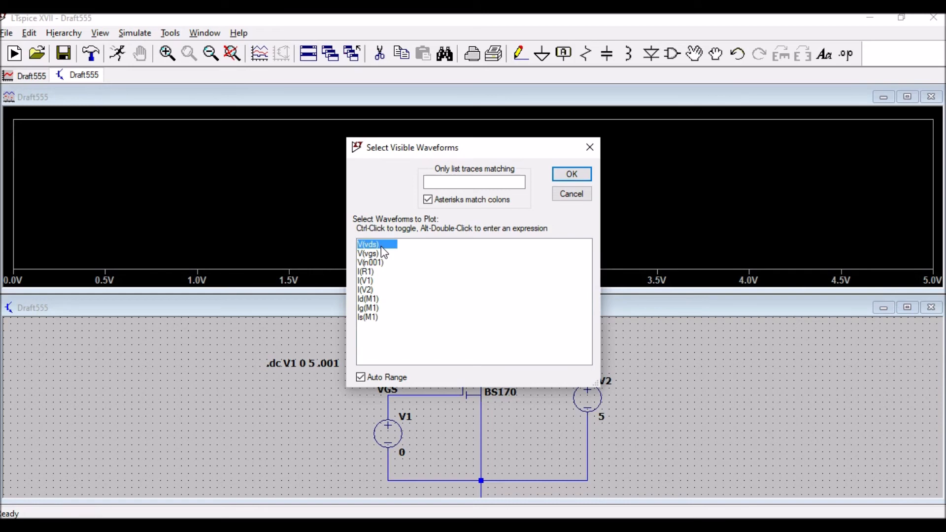
pyautogui.keyDown('ctrl'); pyautogui.click(380, 254); pyautogui.keyUp('ctrl')
pyautogui.click(575, 176)
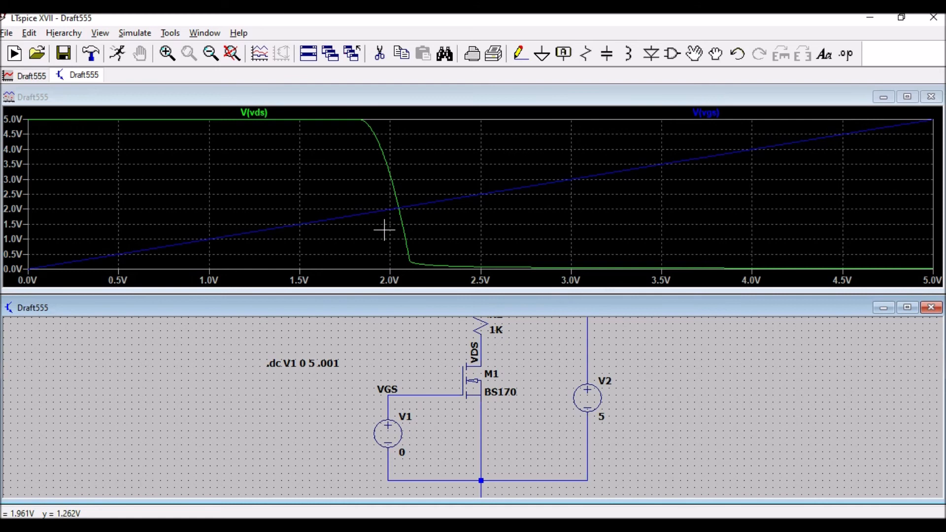
pyautogui.click(356, 214)
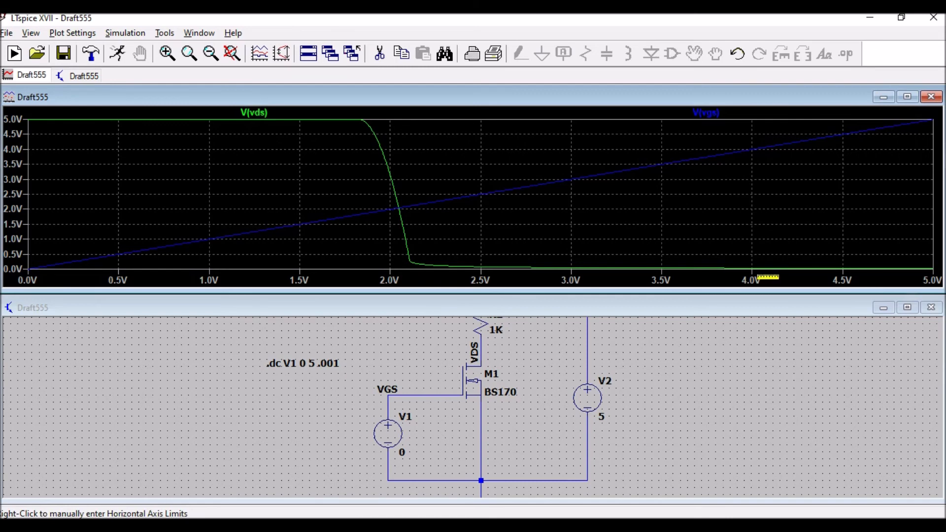
# Step: Close the plot, maximize the schematic, and change M1 to the AONS66920 MOSFET, saving the schematic
pyautogui.click(936, 98)
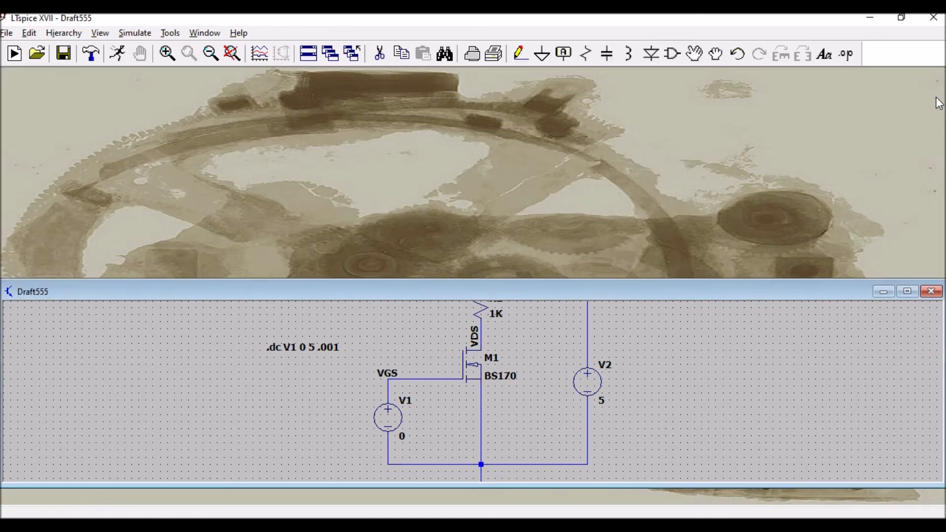
pyautogui.click(907, 292)
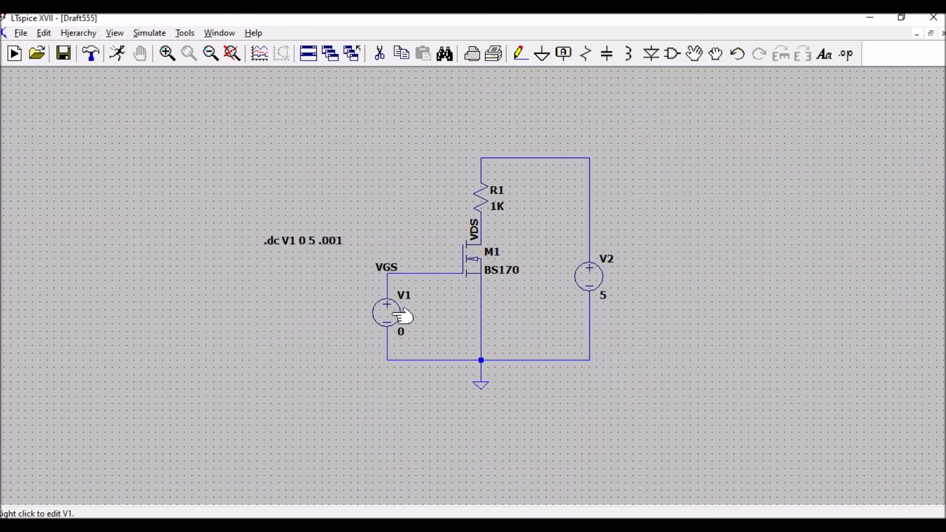
pyautogui.rightClick(477, 263)
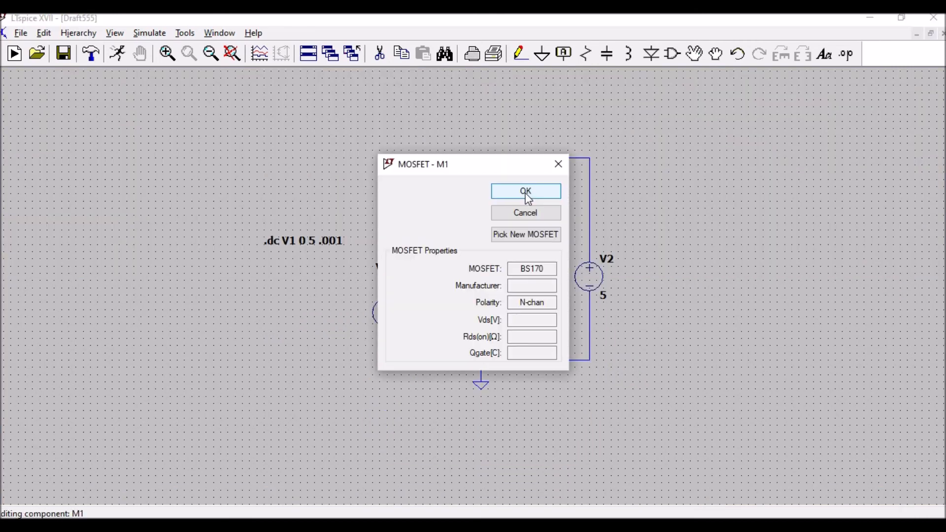
pyautogui.click(525, 236)
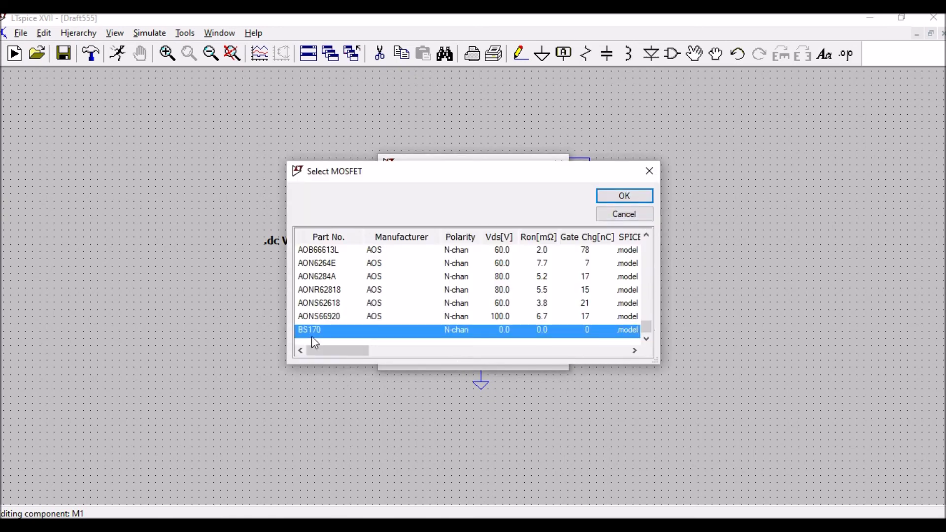
pyautogui.click(319, 318)
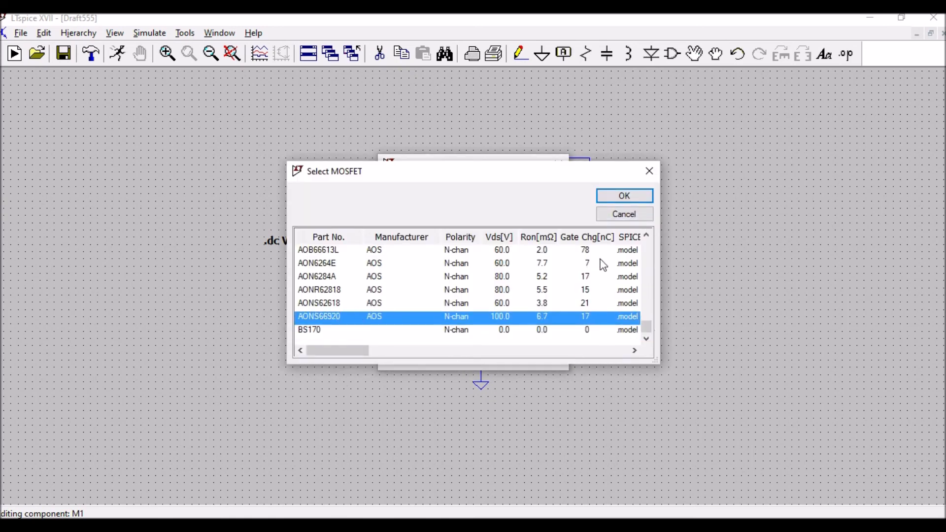
pyautogui.click(626, 195)
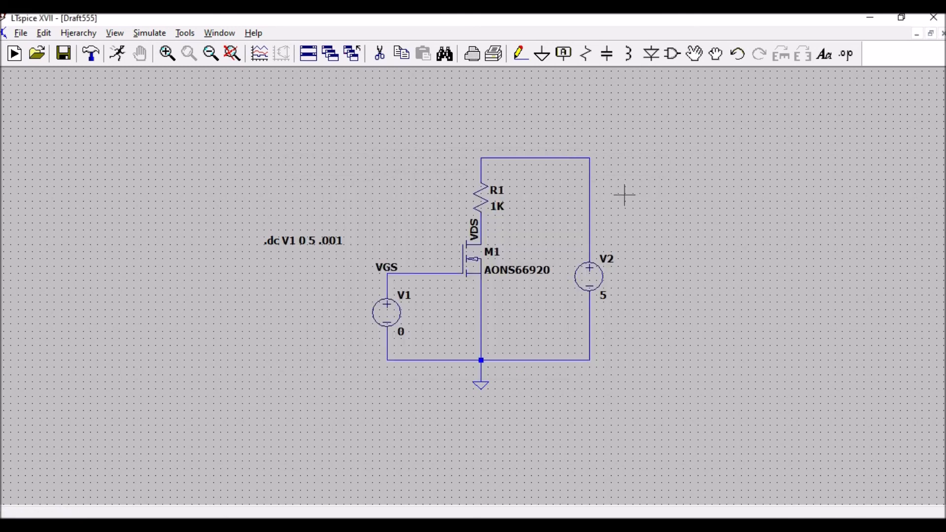
pyautogui.click(63, 53)
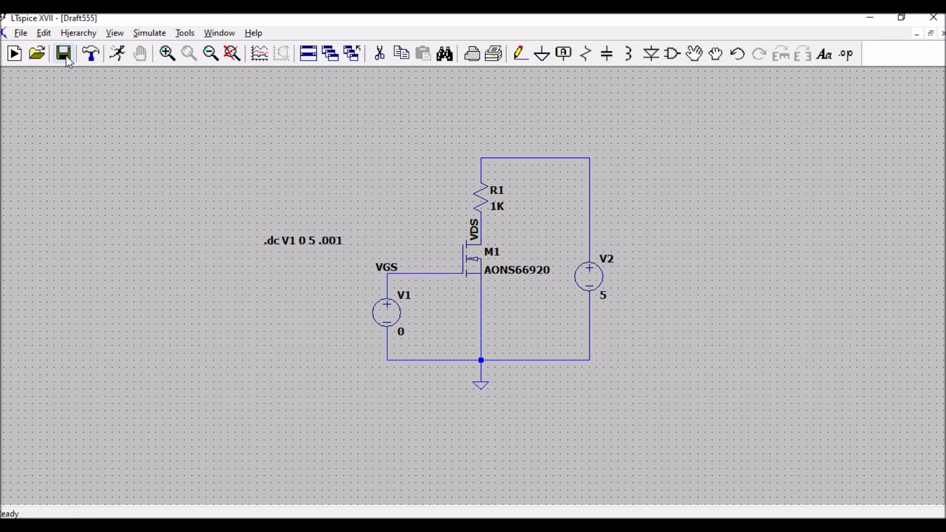
# Step: Run the DC sweep with the AONS66920, plot V(vds) and V(vgs) together, and maximize the waveform plot
pyautogui.click(116, 56)
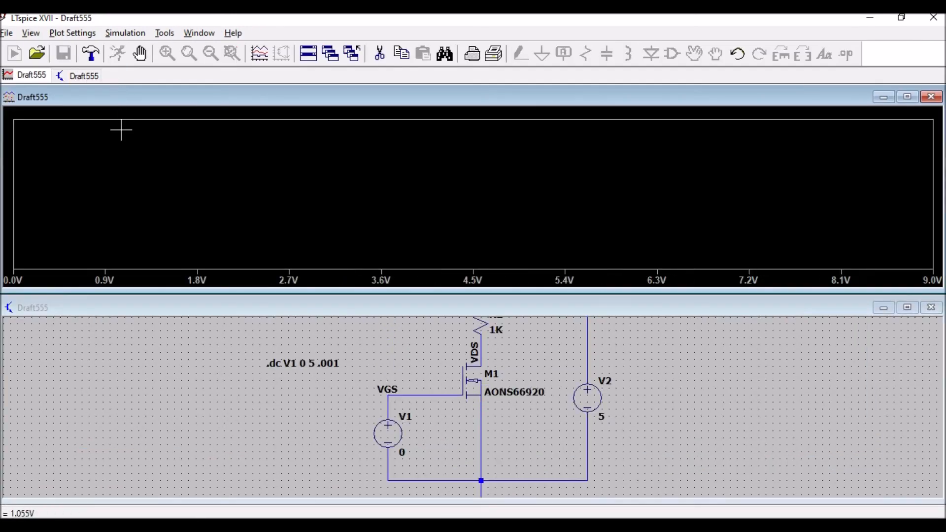
pyautogui.click(260, 54)
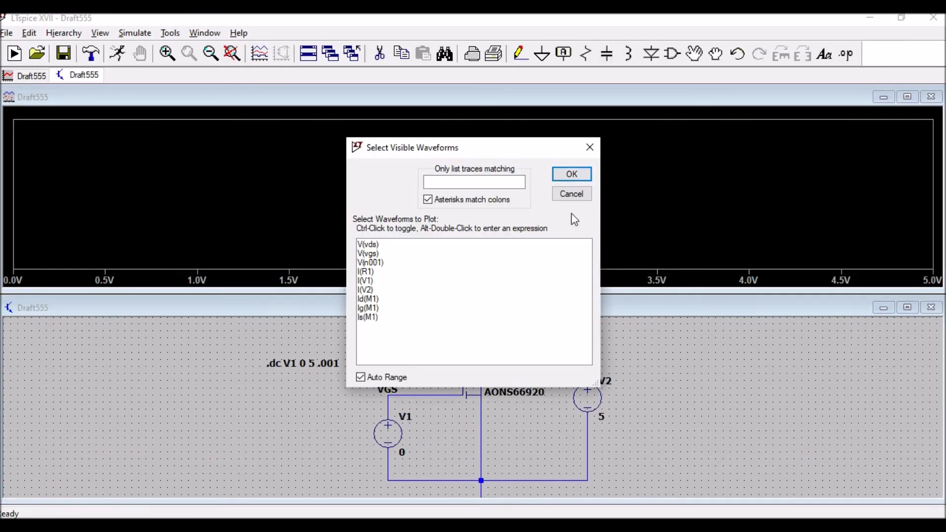
pyautogui.click(383, 249)
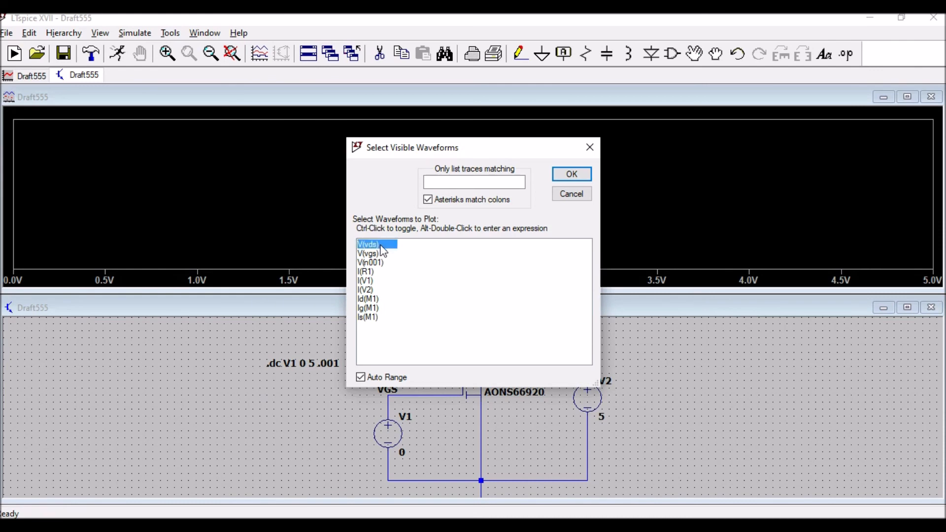
pyautogui.keyDown('ctrl'); pyautogui.click(378, 254); pyautogui.keyUp('ctrl')
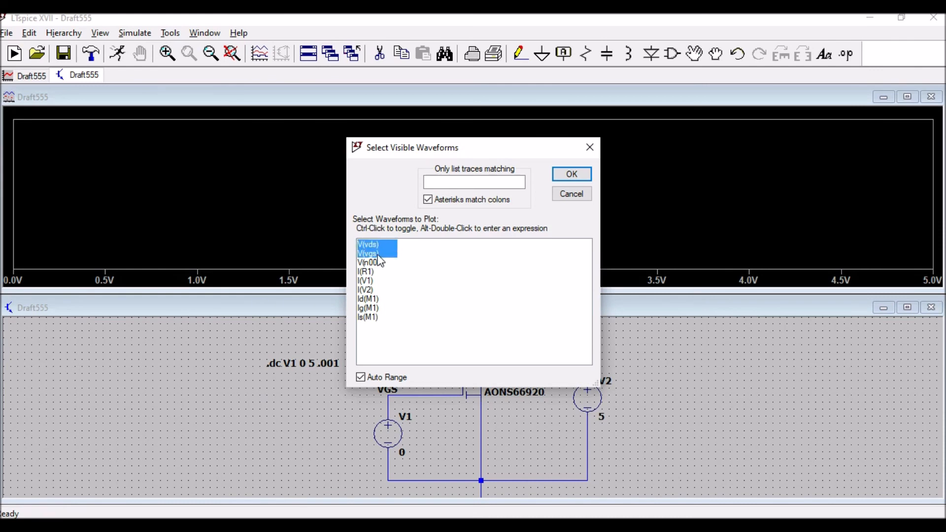
pyautogui.click(573, 176)
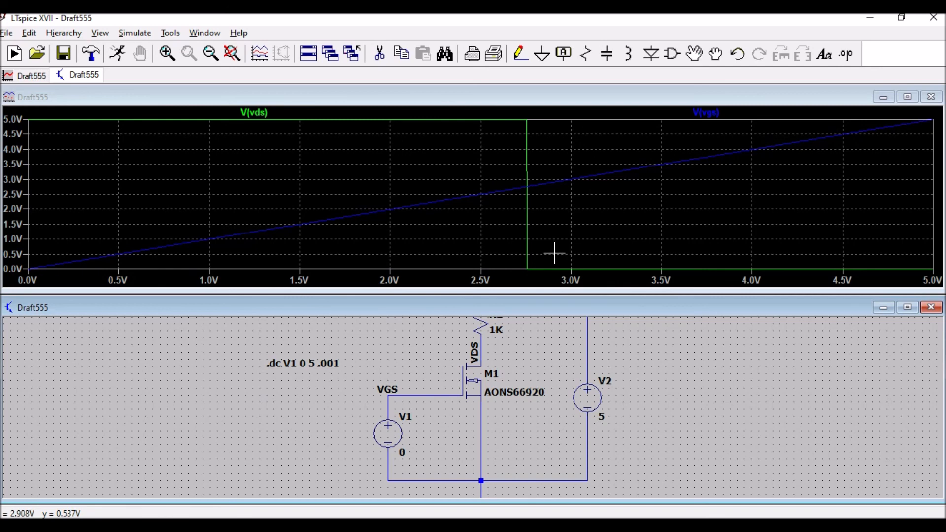
pyautogui.click(908, 97)
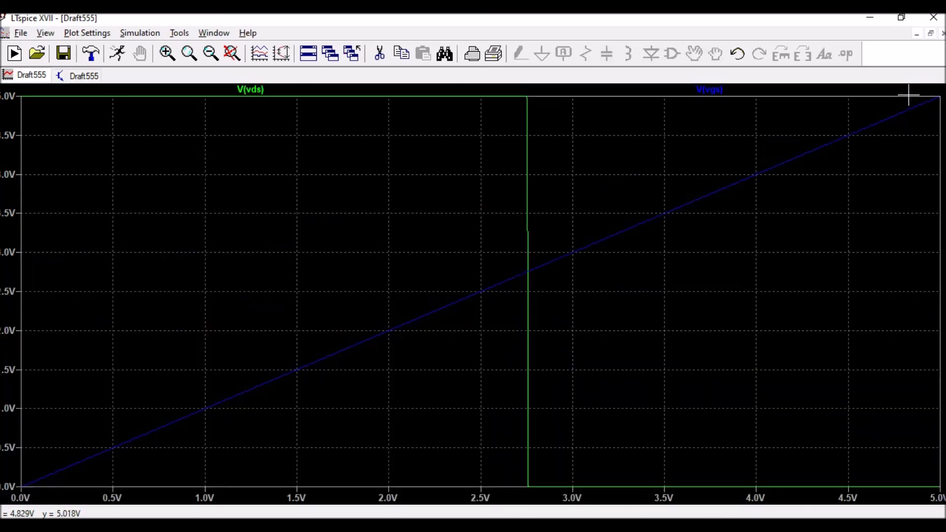